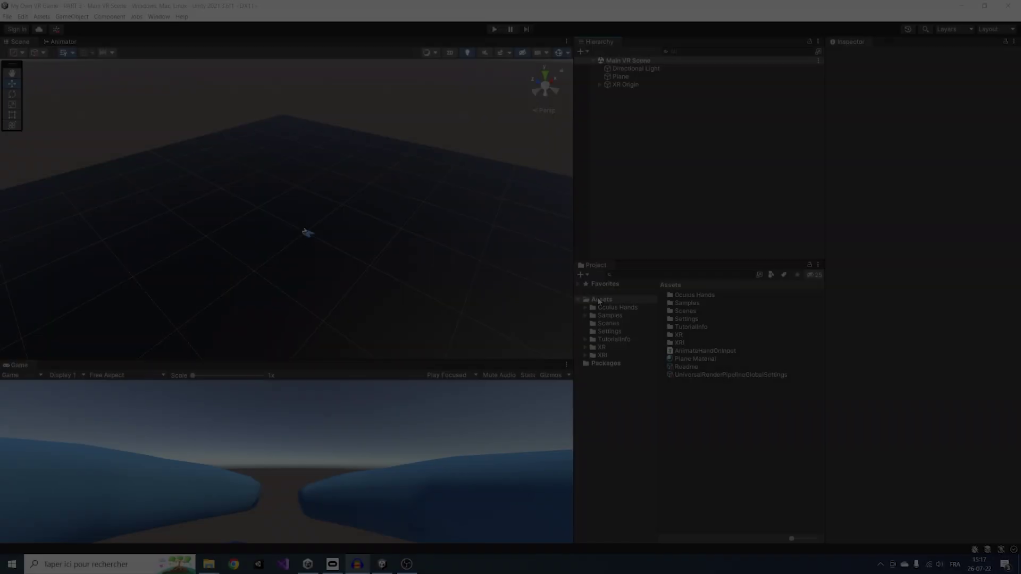
# Step: Add an XR > Ray Interactor (Action-based) under XR Origin's Camera Offset
pyautogui.moveTo(347, 232); pyautogui.dragTo(330, 246, button='right')
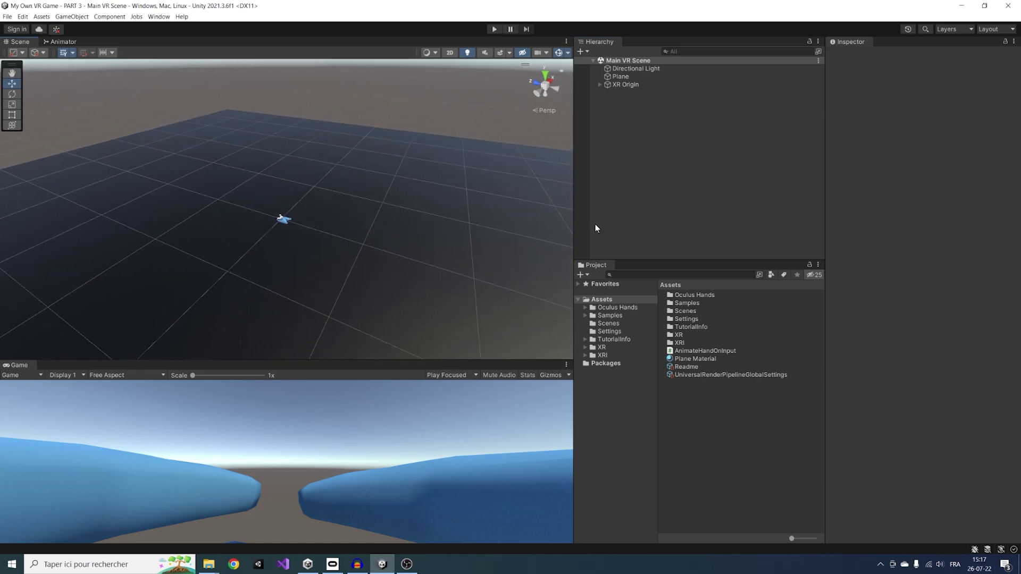
pyautogui.moveTo(680, 259); pyautogui.dragTo(685, 358)
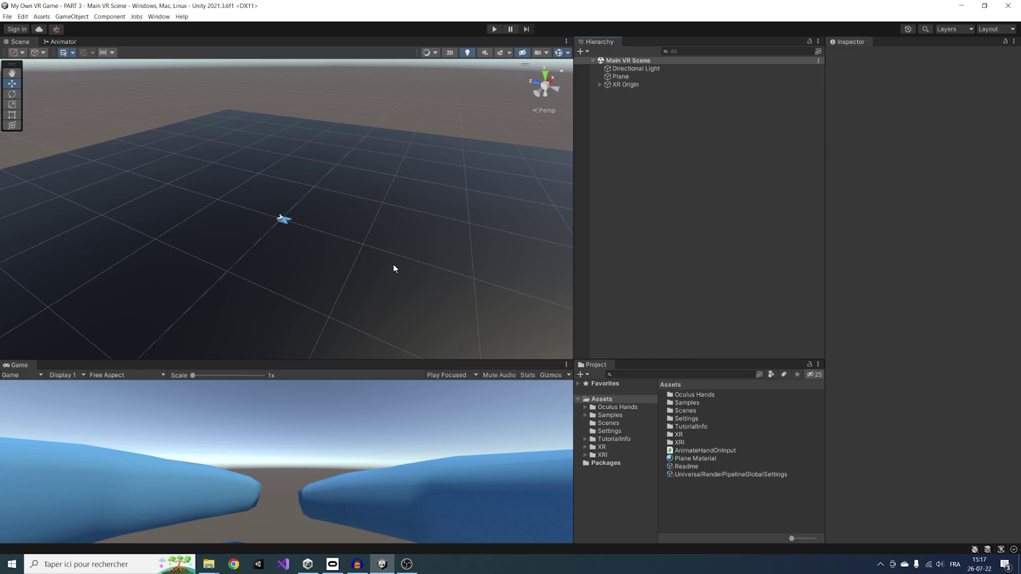
pyautogui.moveTo(392, 267)
pyautogui.mouseDown(button='right')
pyautogui.moveTo(406, 260)
pyautogui.moveTo(337, 269)
pyautogui.moveTo(384, 259)
pyautogui.mouseUp(button='right')
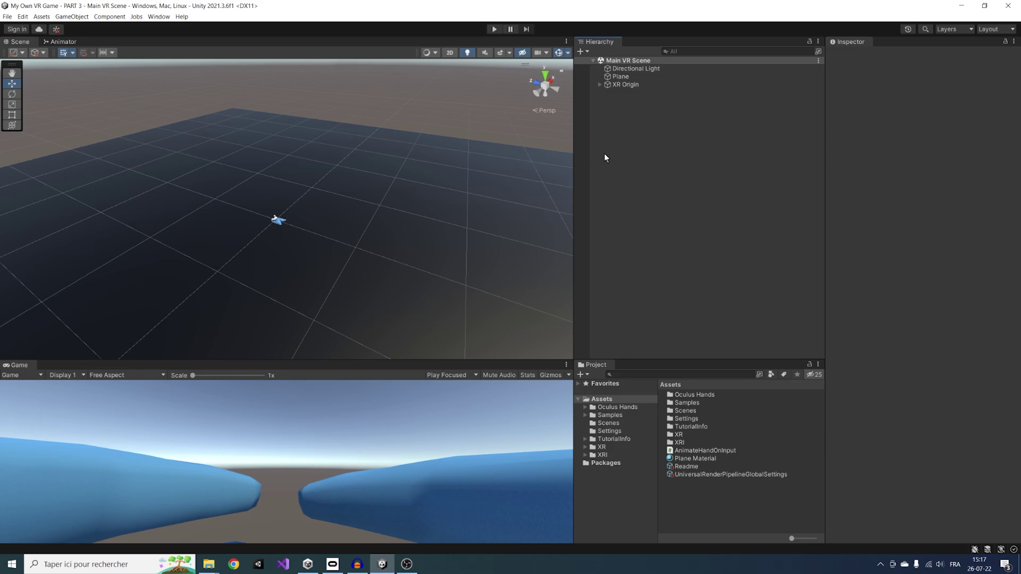
pyautogui.click(600, 85)
pyautogui.click(607, 93)
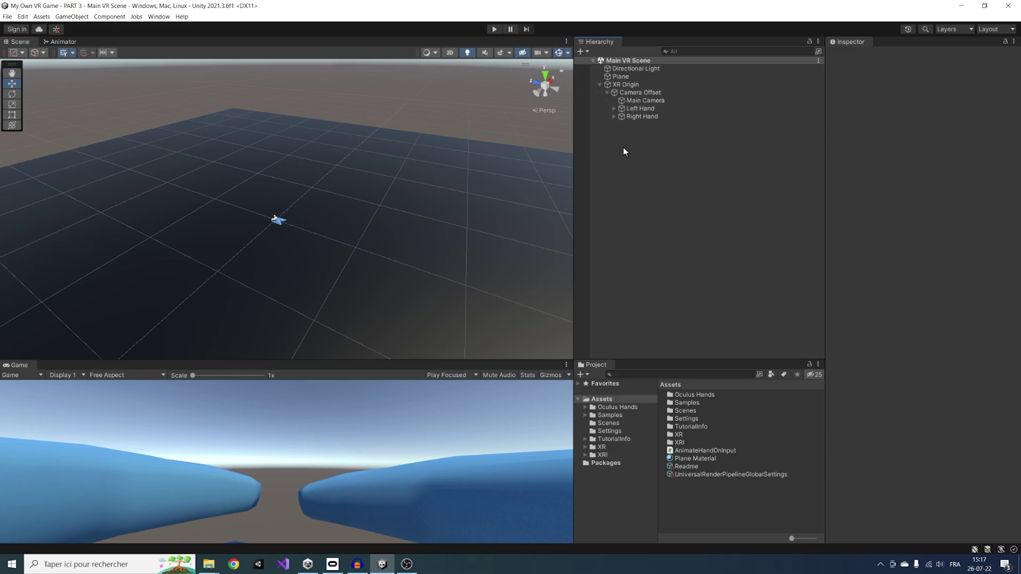
pyautogui.rightClick(641, 94)
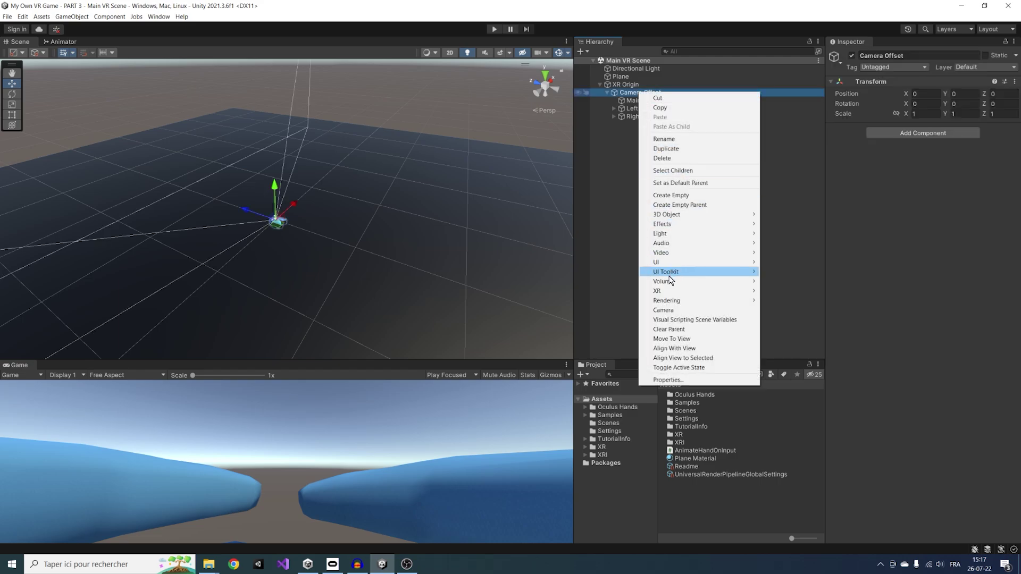
pyautogui.moveTo(669, 289)
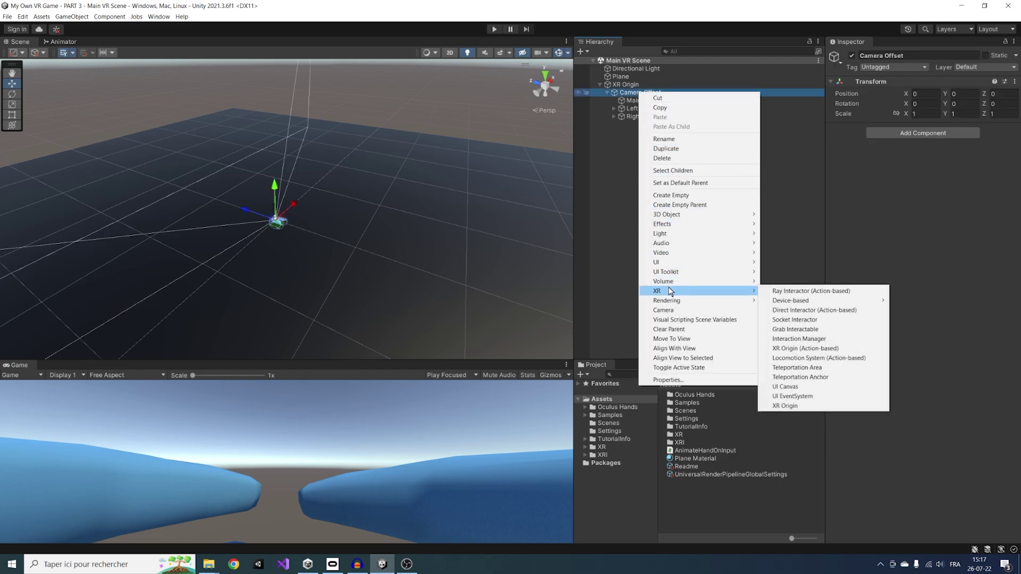
pyautogui.click(793, 291)
# Step: Rename the new ray interactor to 'Right Teleportation Ray'
pyautogui.write('Right Te')
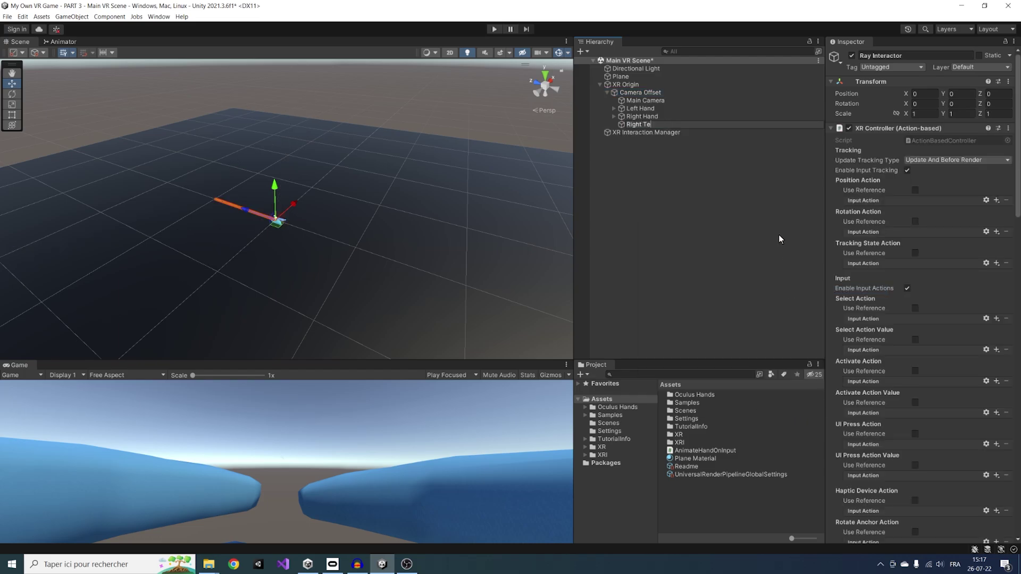
pyautogui.write('leportation Ray')
pyautogui.press('Return')
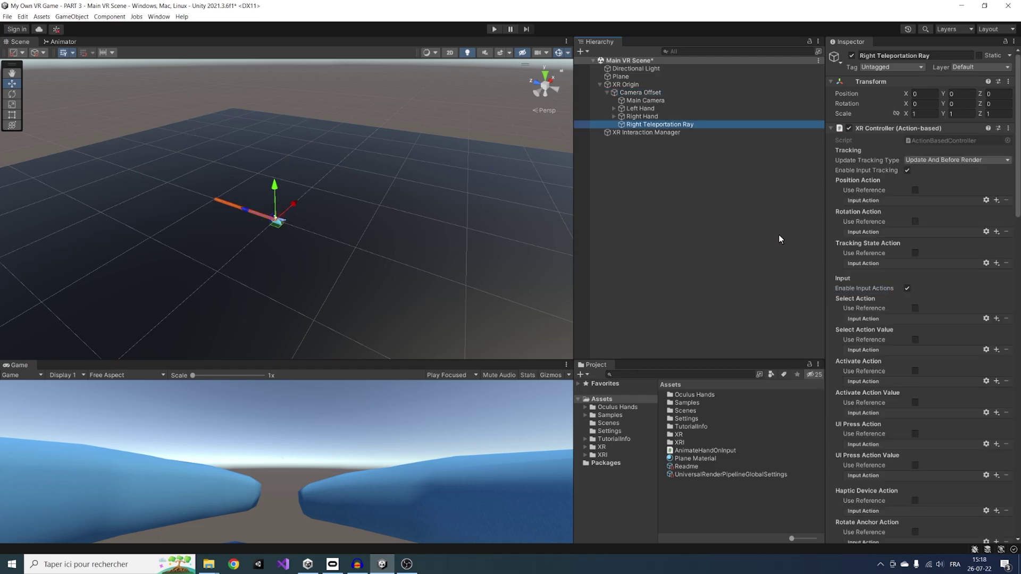
pyautogui.moveTo(827, 236); pyautogui.dragTo(809, 236)
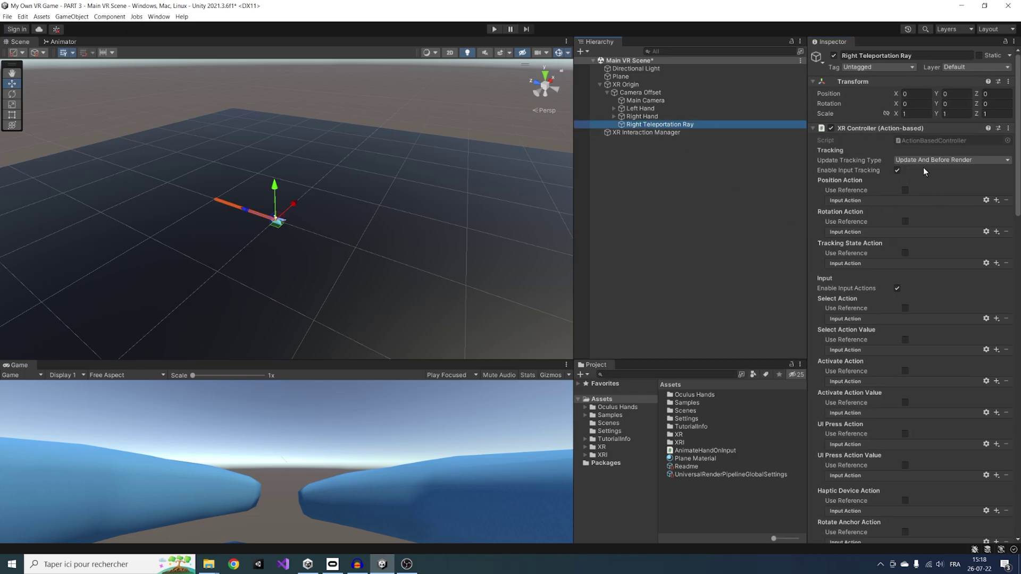
# Step: Collapse XR Controller, review the ray's Inspector settings, and inspect the XR Interaction Manager
pyautogui.click(813, 128)
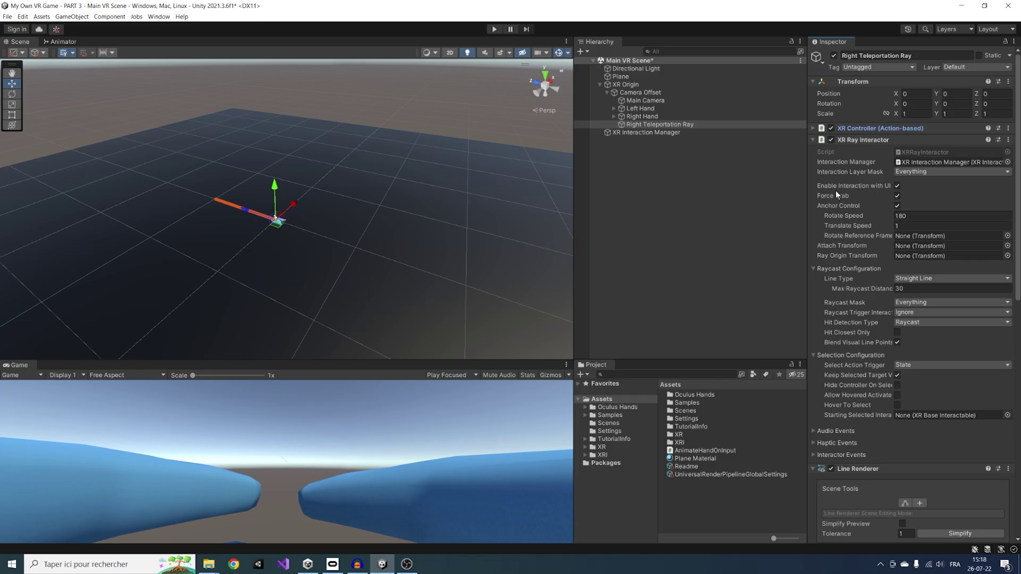
pyautogui.scroll(-5, 885, 257)
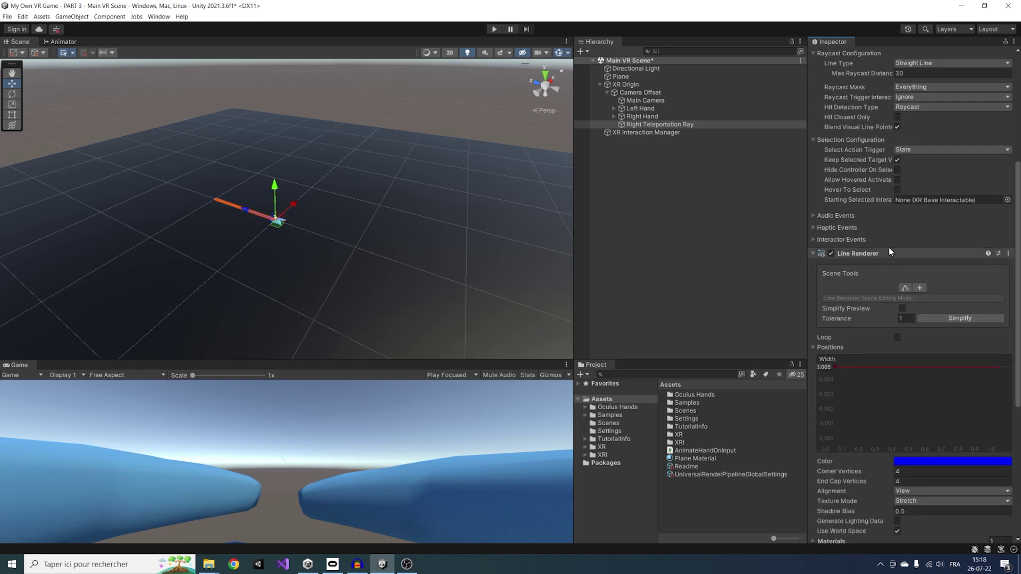
pyautogui.scroll(-2, 883, 243)
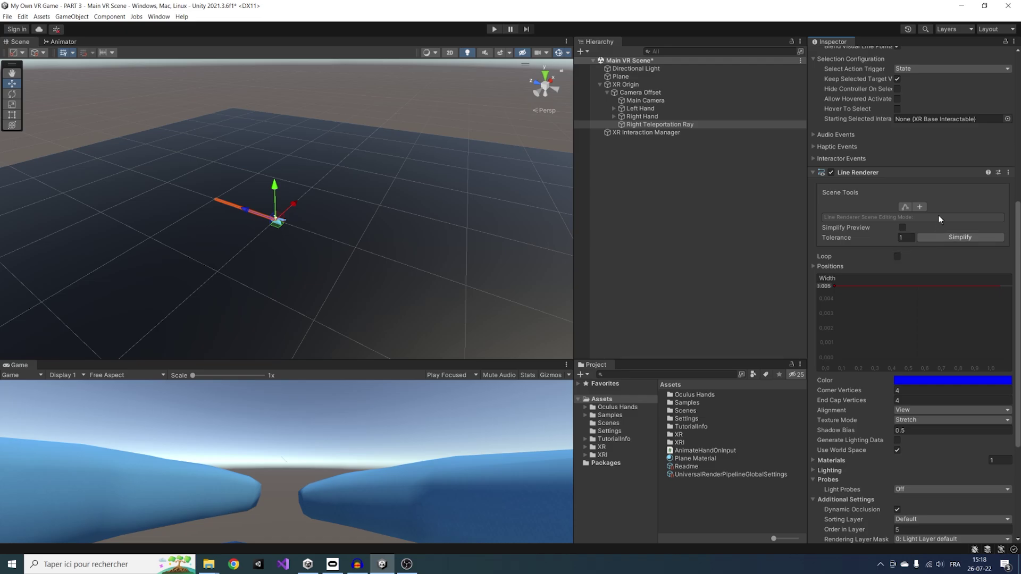
pyautogui.scroll(-4, 871, 341)
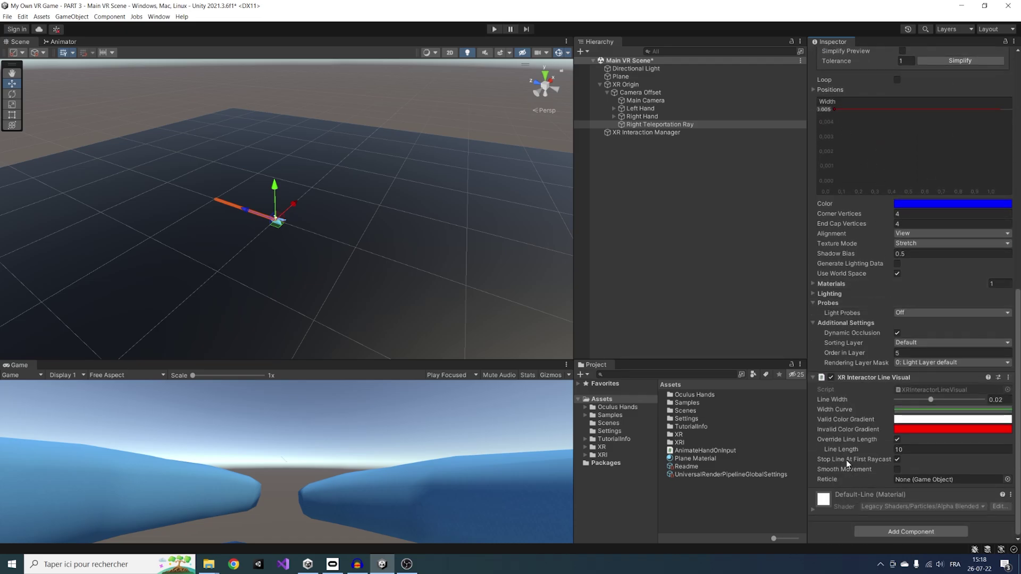
pyautogui.scroll(10, 931, 266)
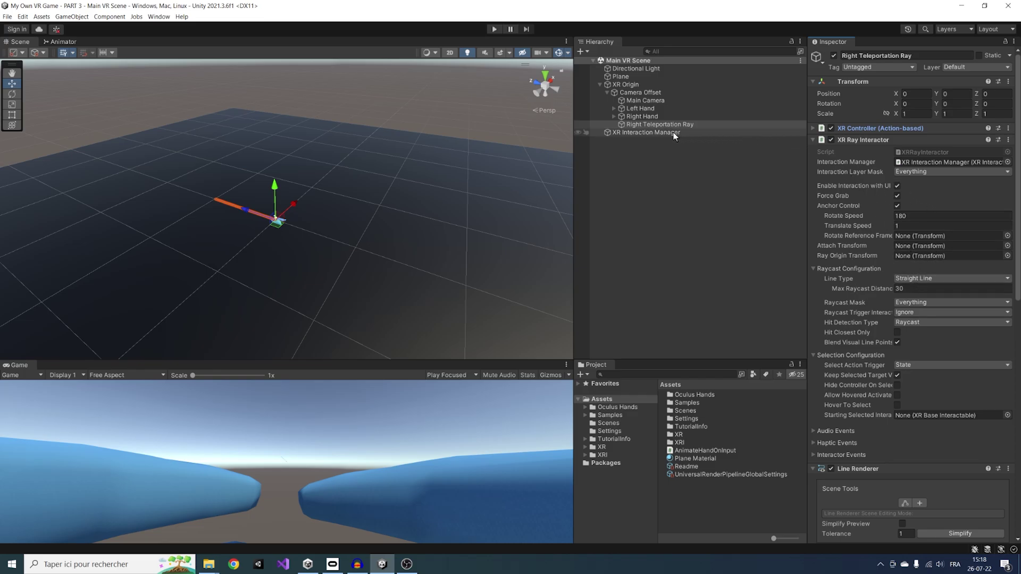
pyautogui.click(643, 133)
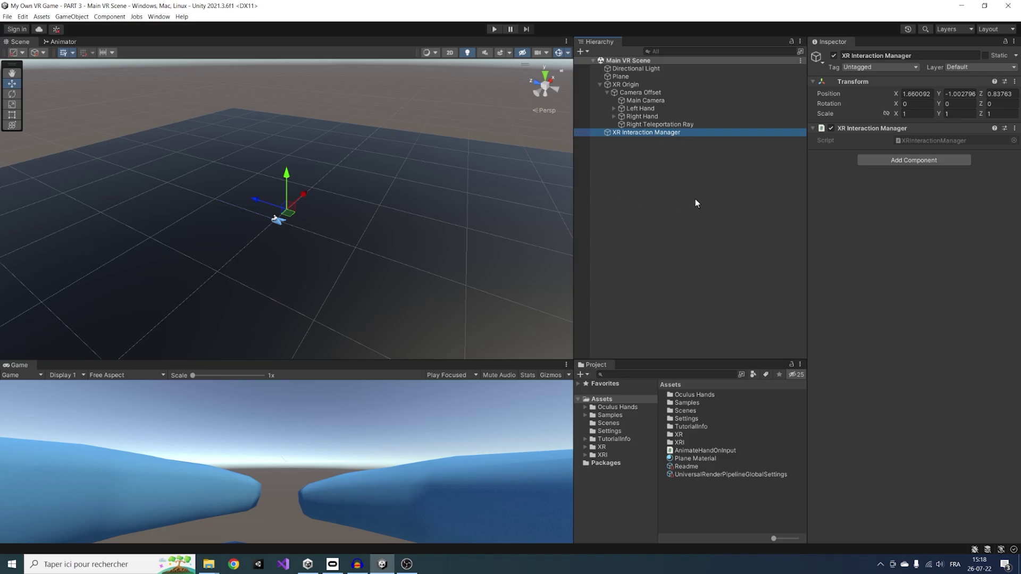
# Step: Apply the XRI Default Right Controller preset to the Right Teleportation Ray's XR Controller
pyautogui.click(680, 126)
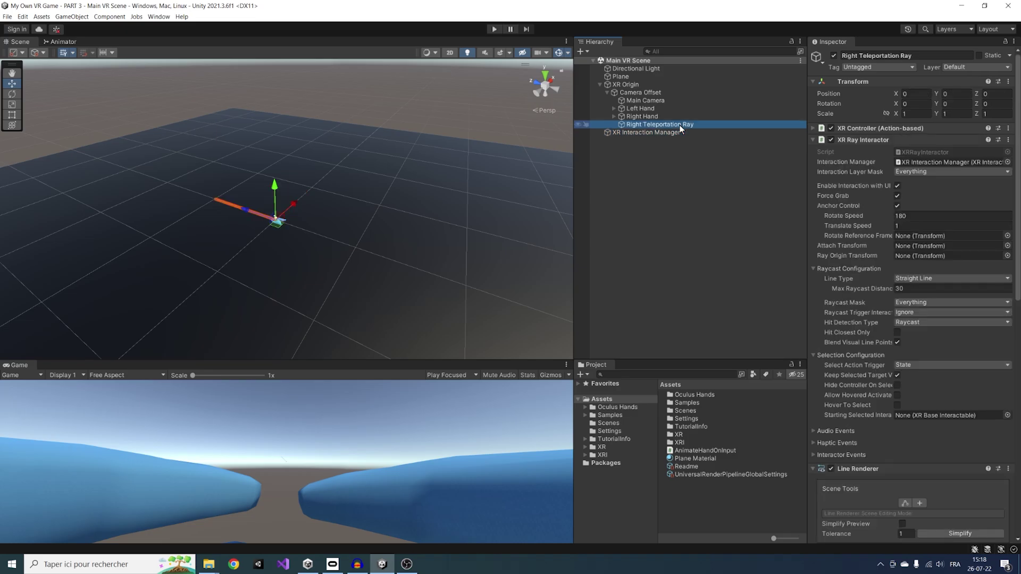
pyautogui.click(812, 127)
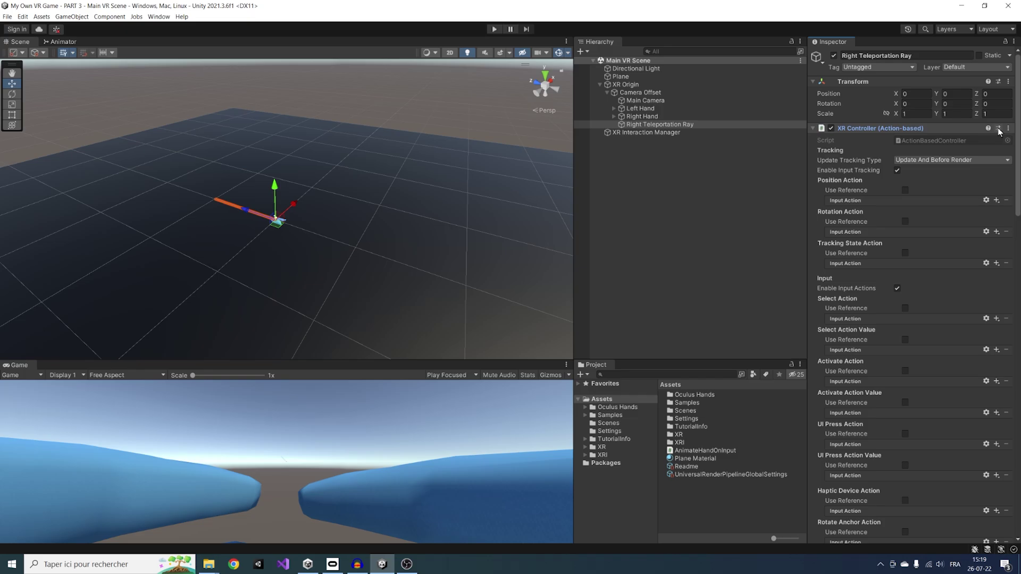
pyautogui.click(998, 129)
pyautogui.moveTo(977, 126); pyautogui.dragTo(885, 138)
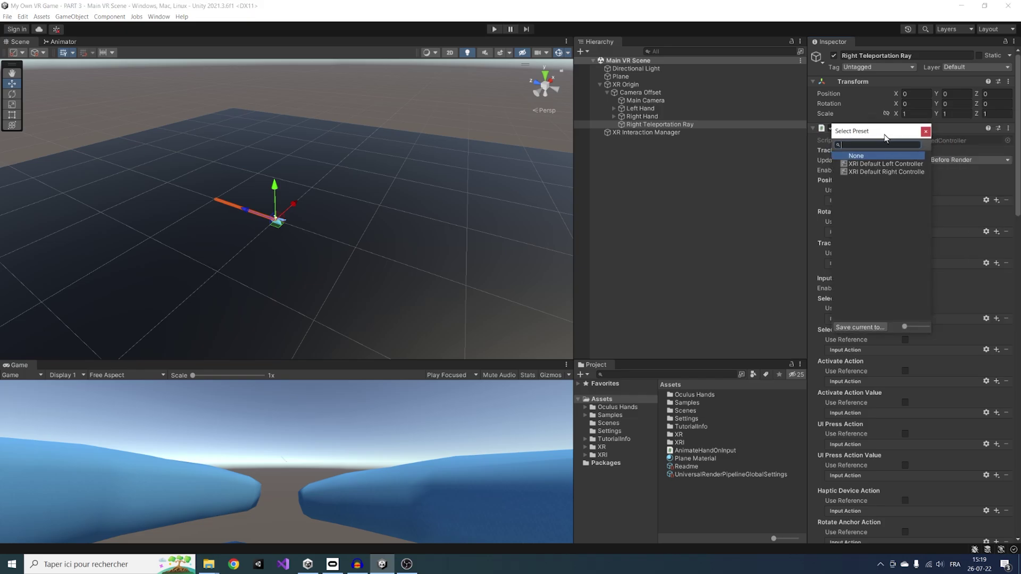
pyautogui.click(885, 171)
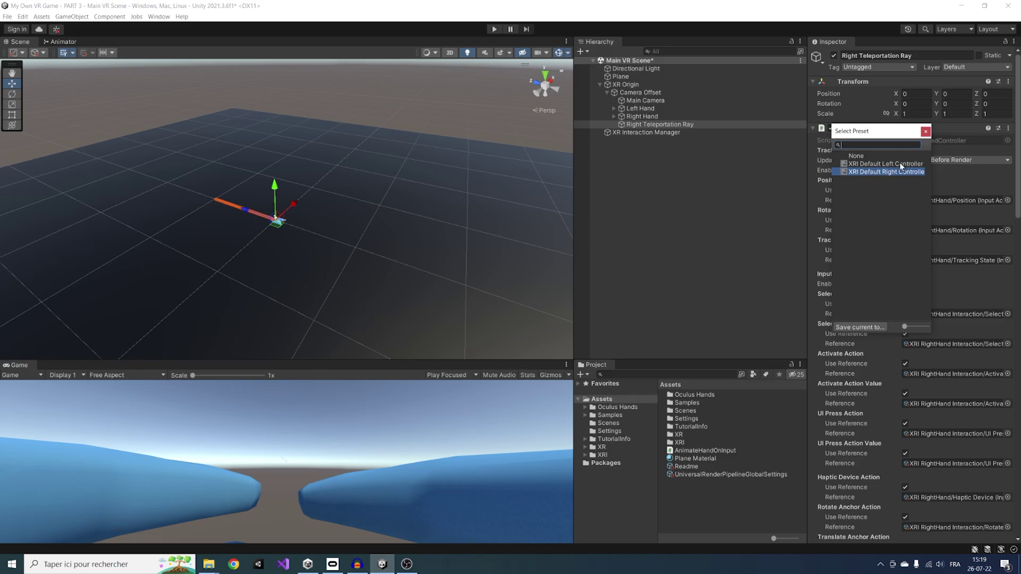
pyautogui.click(927, 131)
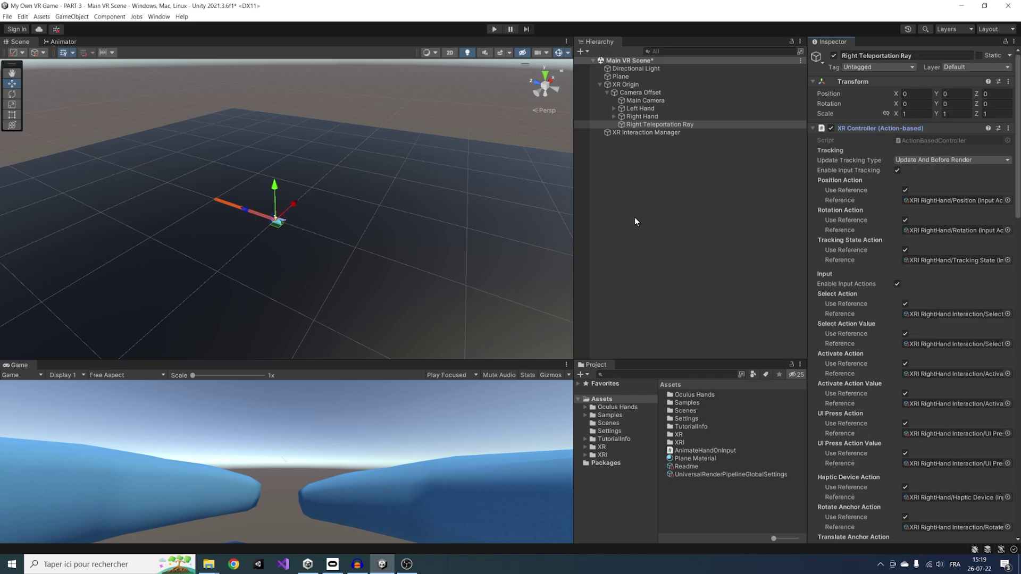
pyautogui.moveTo(576, 241); pyautogui.dragTo(503, 241)
pyautogui.moveTo(808, 246); pyautogui.dragTo(756, 246)
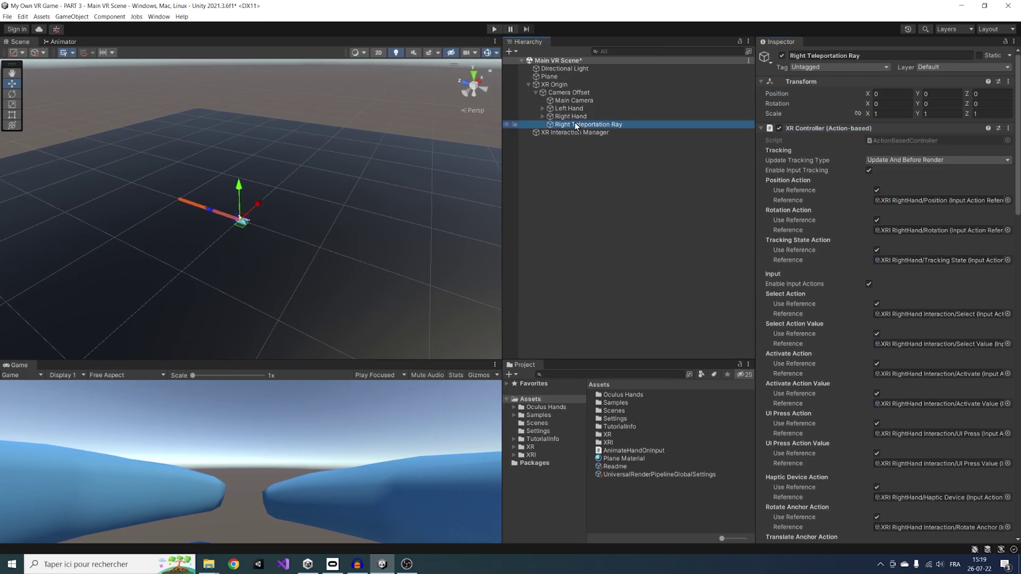
# Step: Duplicate the right ray and rename the copy 'Left Teleportation Ray'
pyautogui.hotkey('ctrl', 'd')
pyautogui.press('F2')
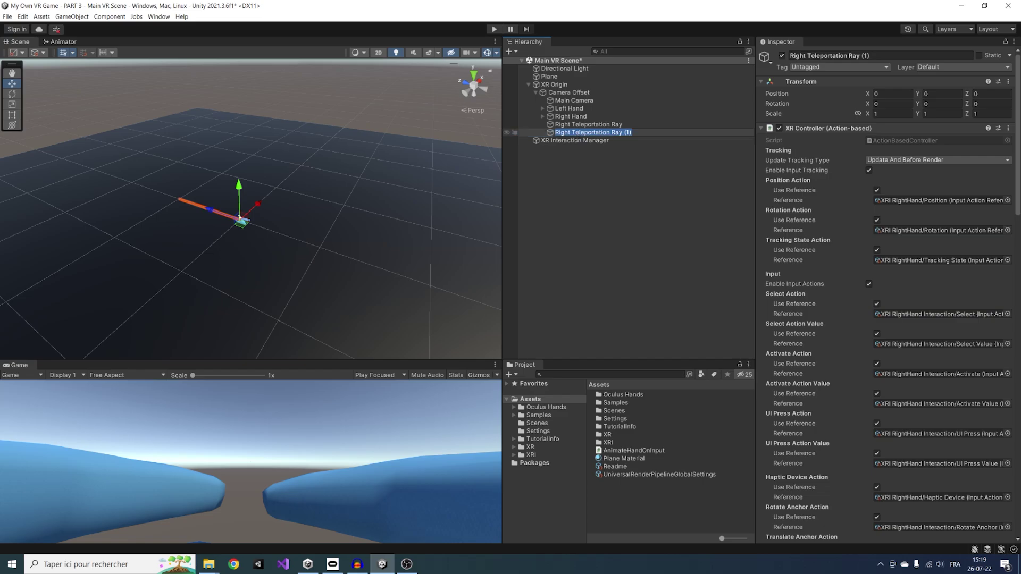
pyautogui.write('LM')
pyautogui.write('ft Teleportation Ray')
pyautogui.press('Return')
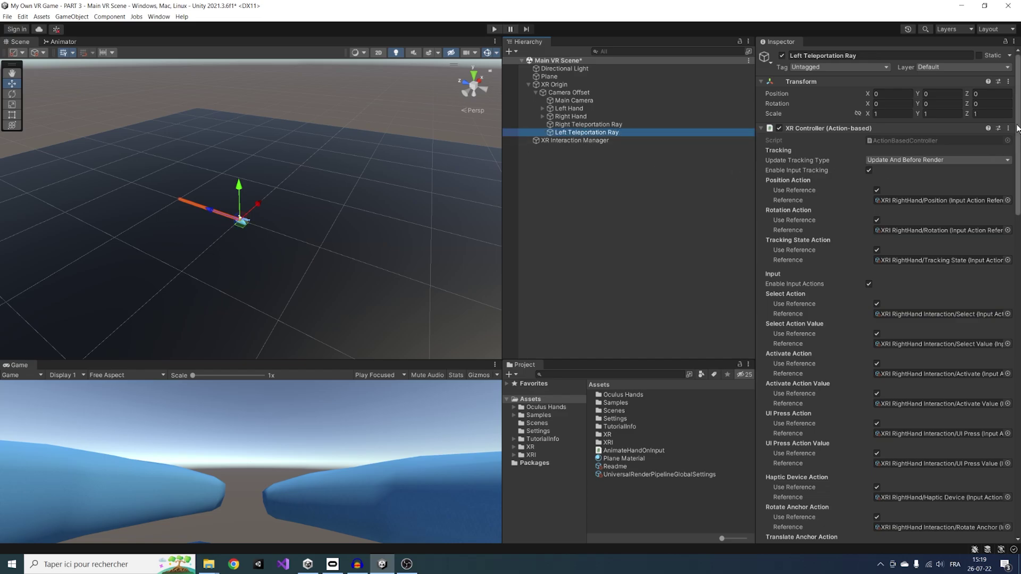
# Step: Apply the XRI Default Left Controller preset to the left ray's XR Controller
pyautogui.click(998, 129)
pyautogui.moveTo(970, 125); pyautogui.dragTo(910, 139)
pyautogui.click(904, 164)
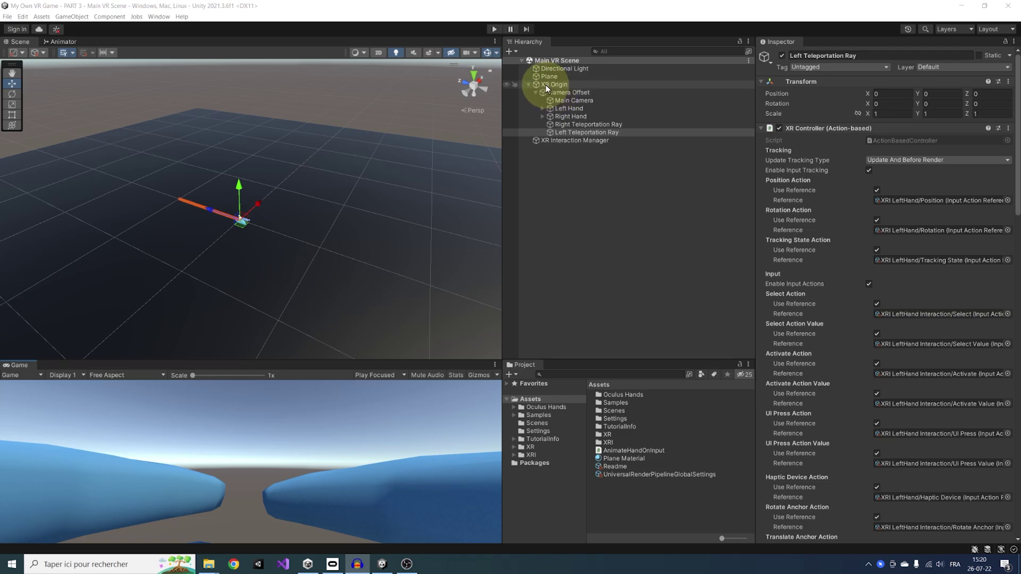
# Step: Add a Teleportation Provider to XR Origin with System set to XR Origin's Locomotion System
pyautogui.click(546, 84)
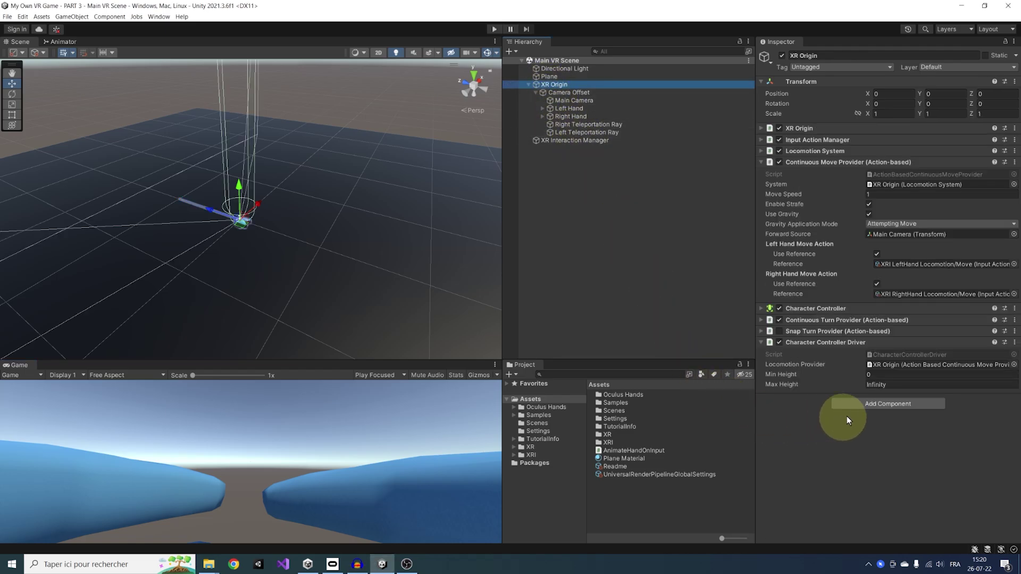
pyautogui.click(863, 404)
pyautogui.write('Telepor')
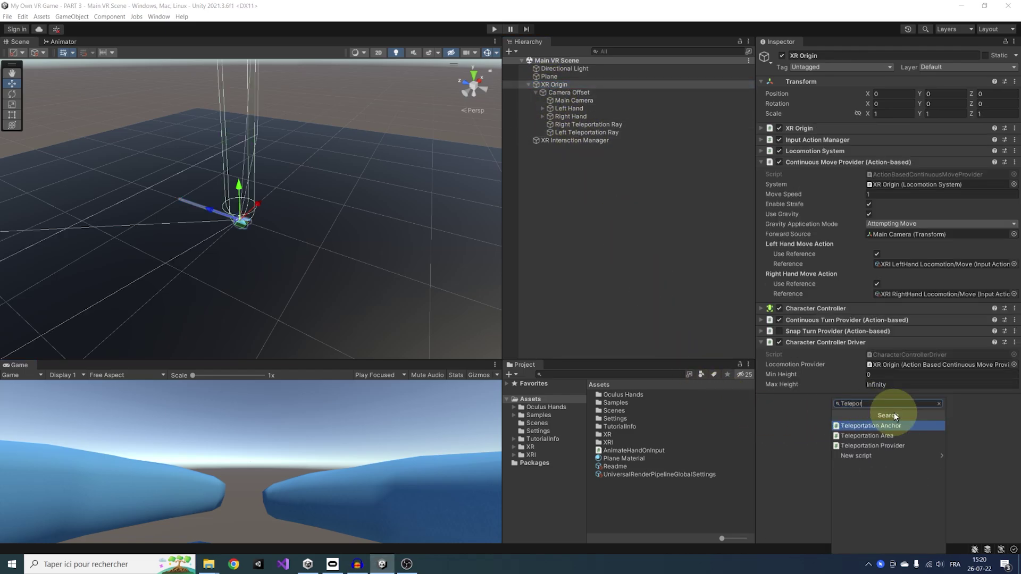
pyautogui.press('Down')
pyautogui.press('Down')
pyautogui.press('Return')
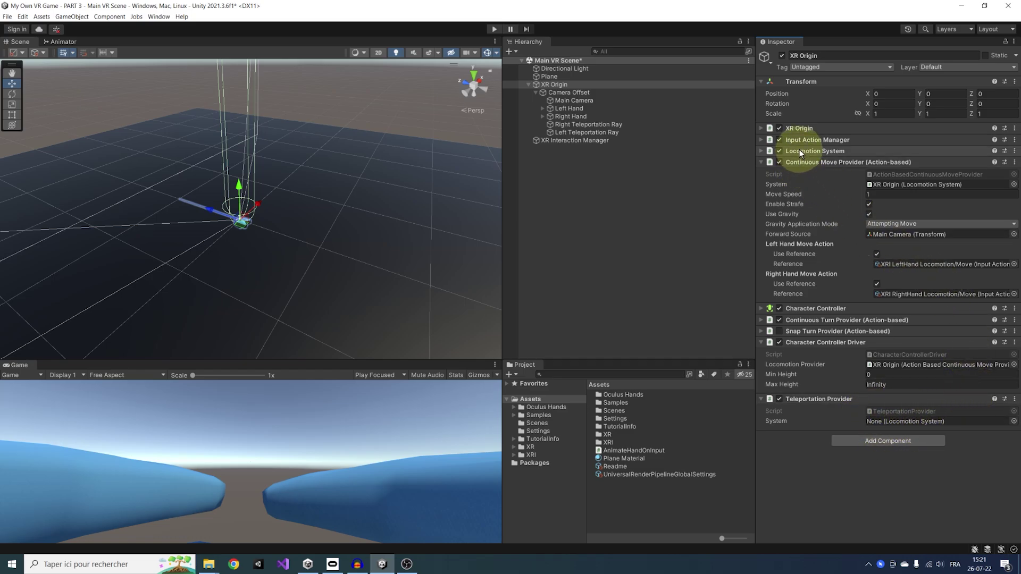
pyautogui.moveTo(799, 150); pyautogui.dragTo(920, 420)
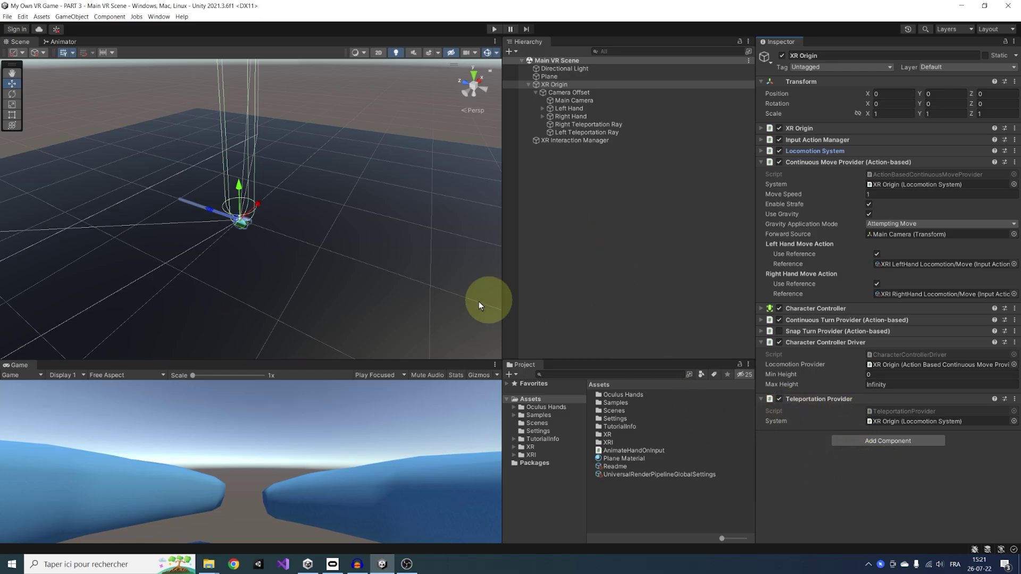
pyautogui.keyDown('alt'); pyautogui.moveTo(439, 303); pyautogui.dragTo(306, 211); pyautogui.keyUp('alt')
pyautogui.scroll(-5, 363, 219)
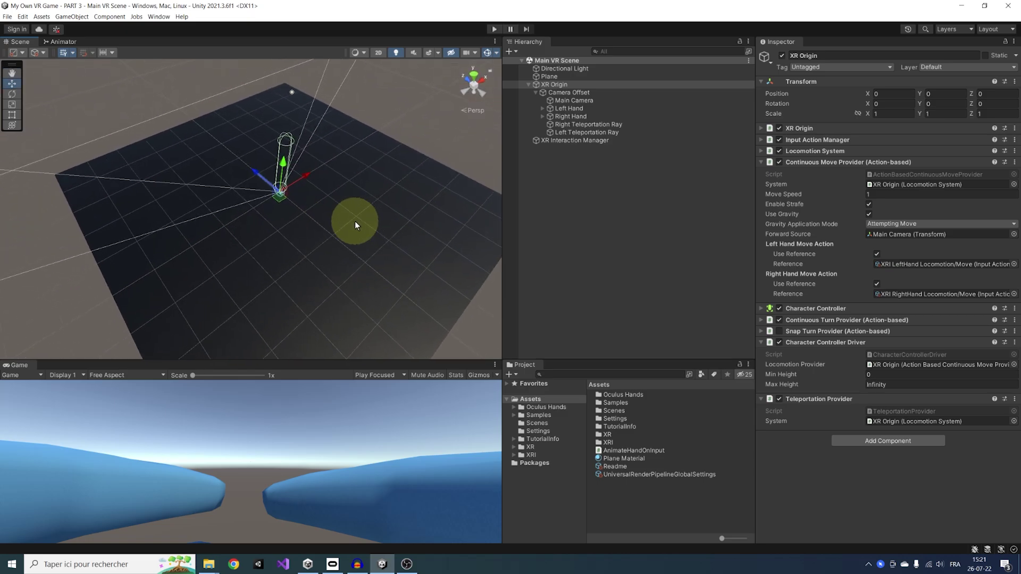
pyautogui.keyDown('alt'); pyautogui.moveTo(354, 208); pyautogui.dragTo(367, 205); pyautogui.keyUp('alt')
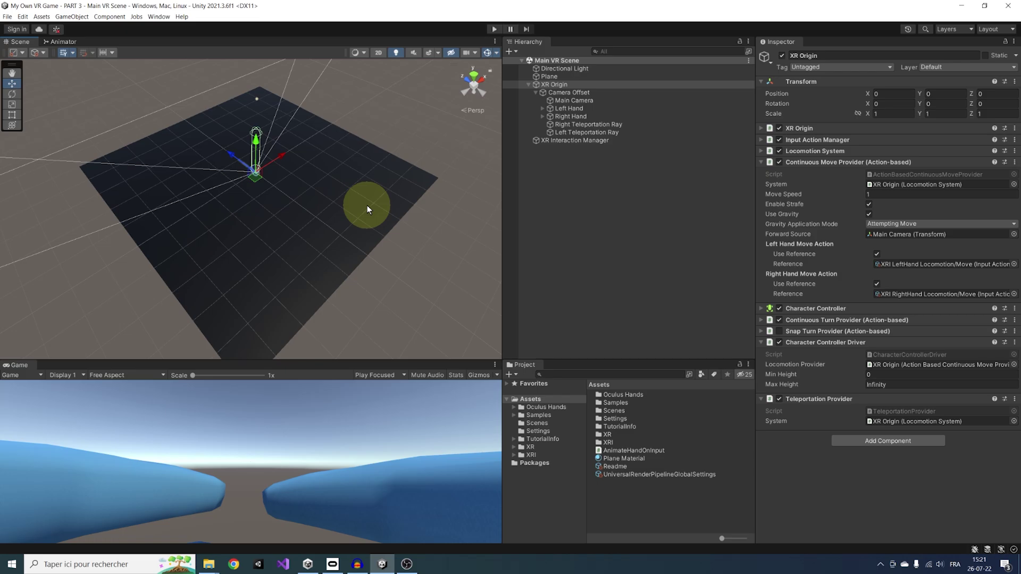
# Step: Add a Teleportation Area to the Plane and put its Mesh Collider in the Colliders list
pyautogui.click(326, 209)
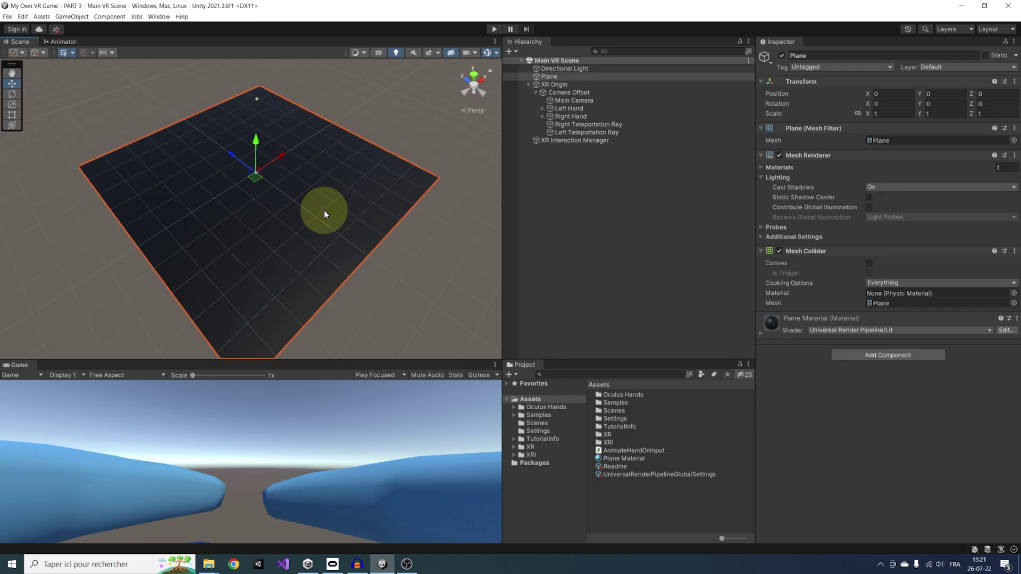
pyautogui.click(843, 355)
pyautogui.press('Up')
pyautogui.press('Return')
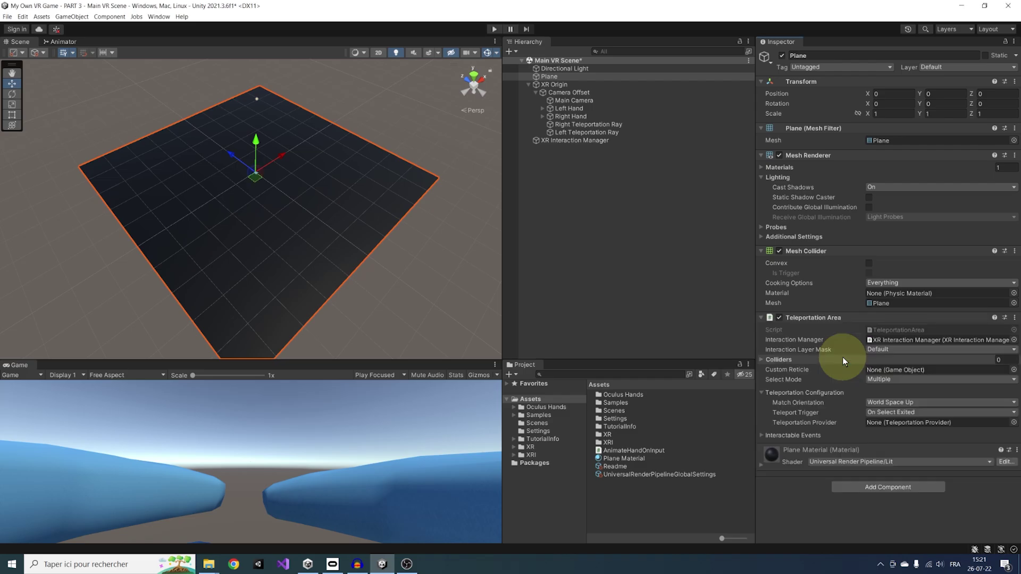
pyautogui.click(839, 360)
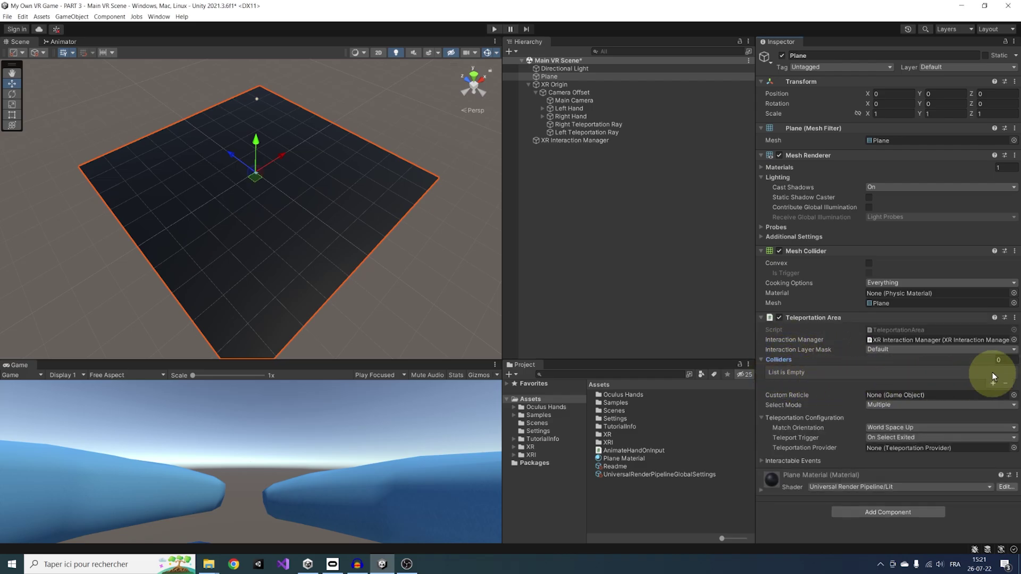
pyautogui.moveTo(804, 251); pyautogui.dragTo(800, 358)
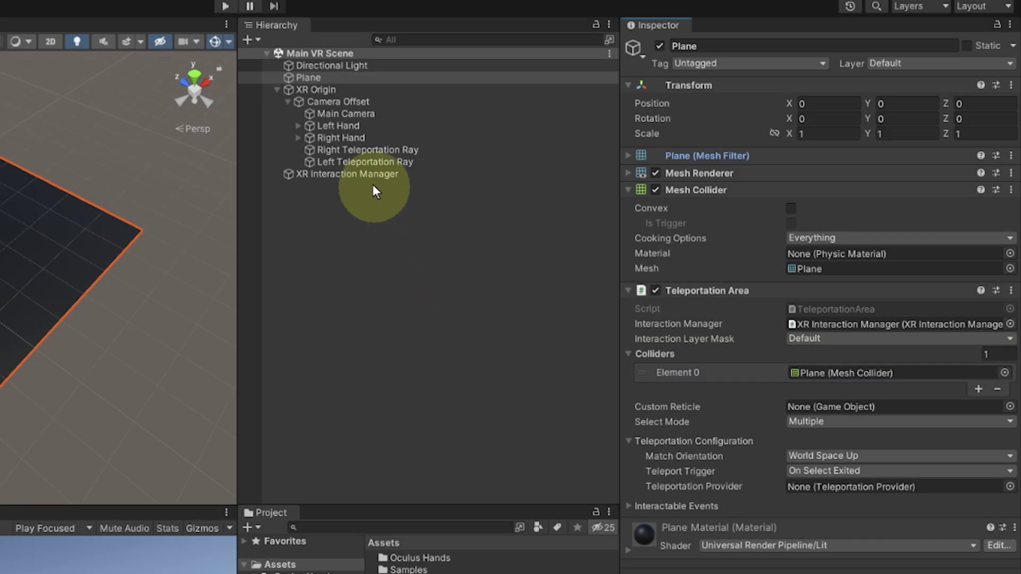
# Step: Set the Right Teleportation Ray's Select Action to XRI RightHand Interaction/Activate
pyautogui.click(358, 150)
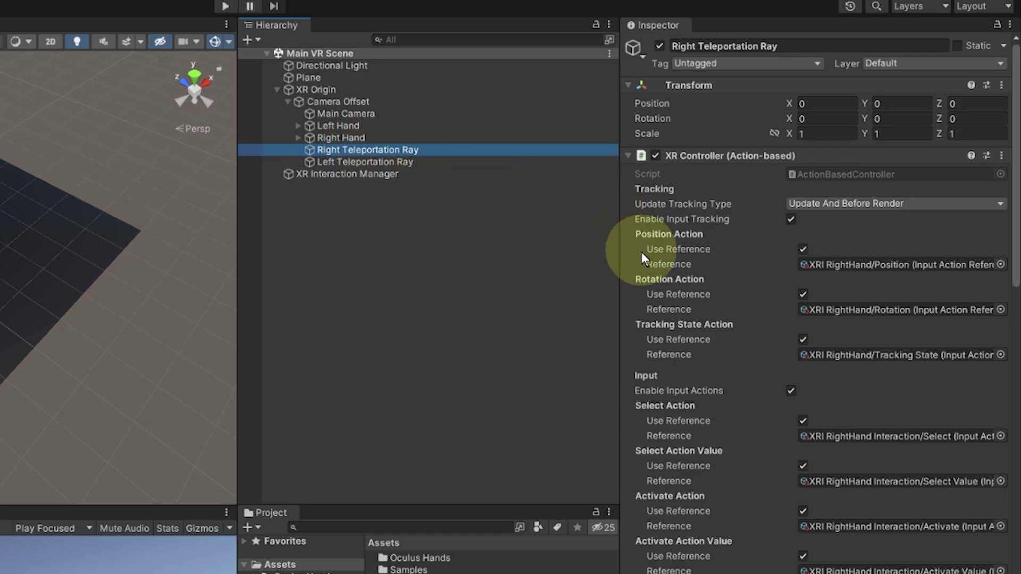
pyautogui.scroll(-2, 637, 420)
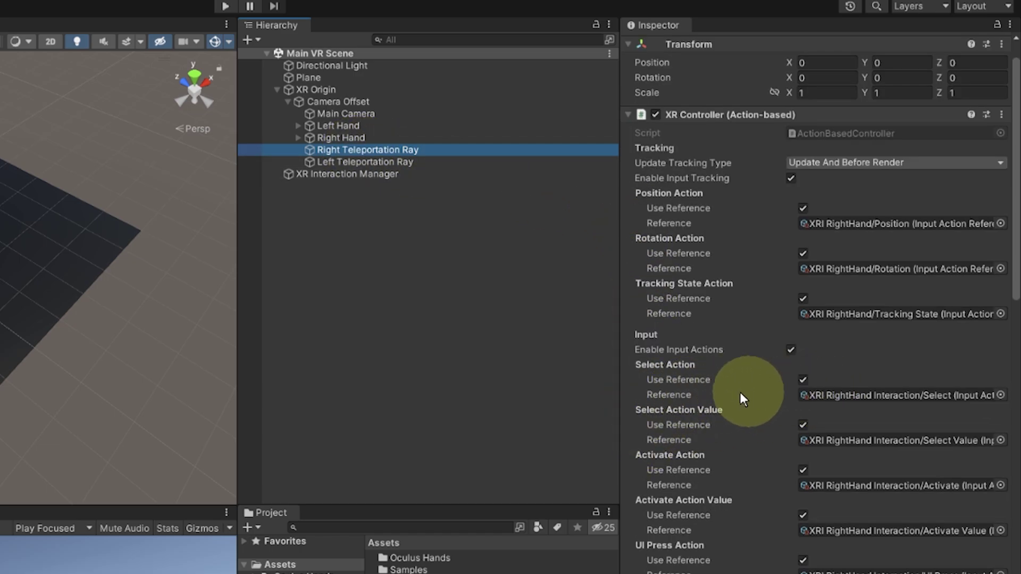
pyautogui.scroll(-4, 842, 415)
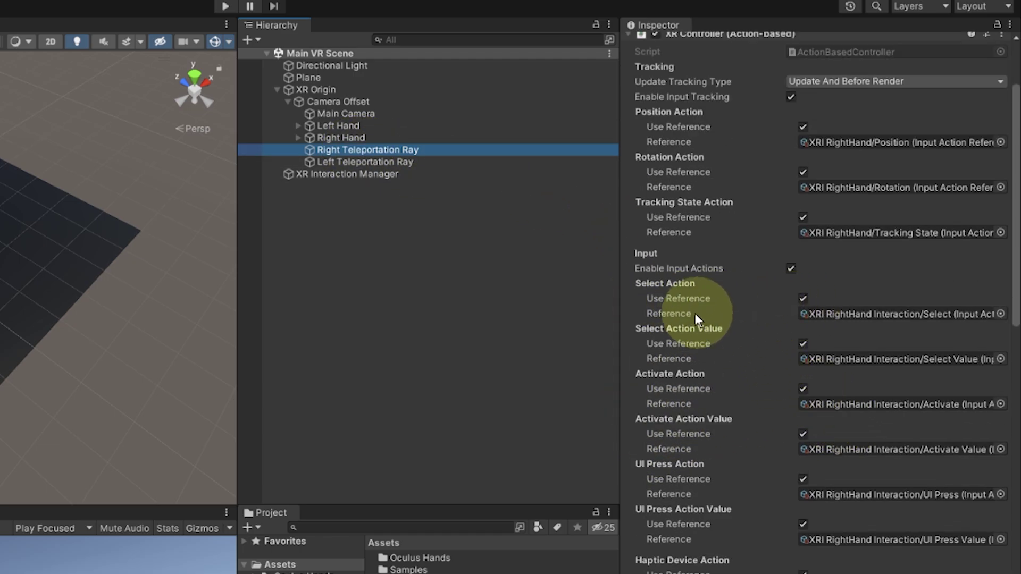
pyautogui.click(841, 313)
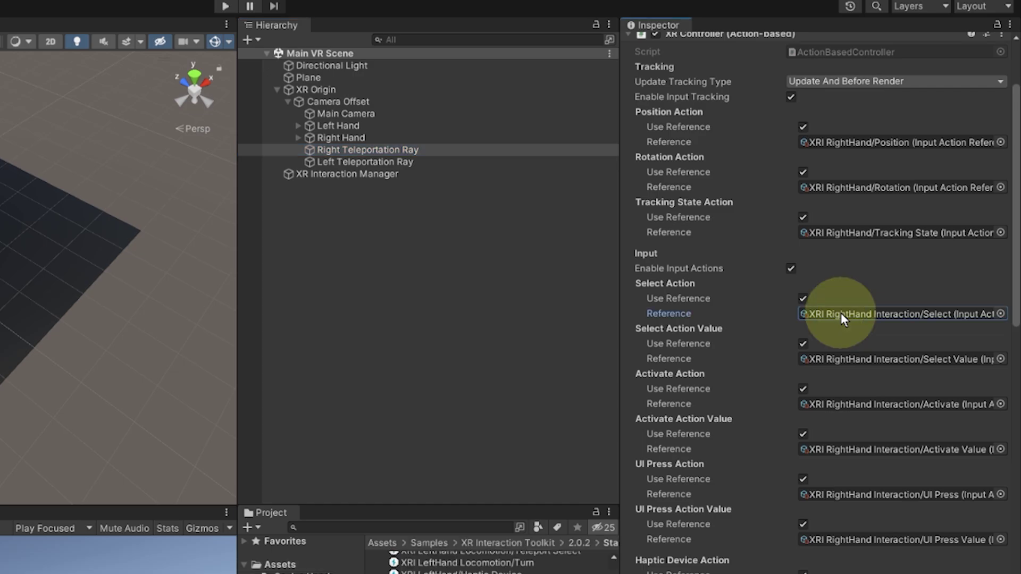
pyautogui.click(1000, 314)
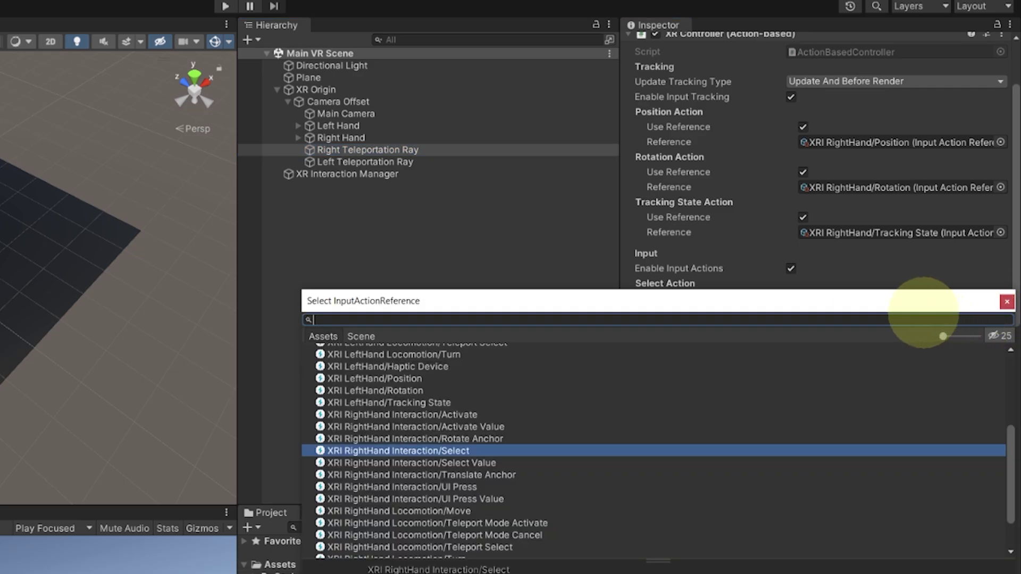
pyautogui.write('activate')
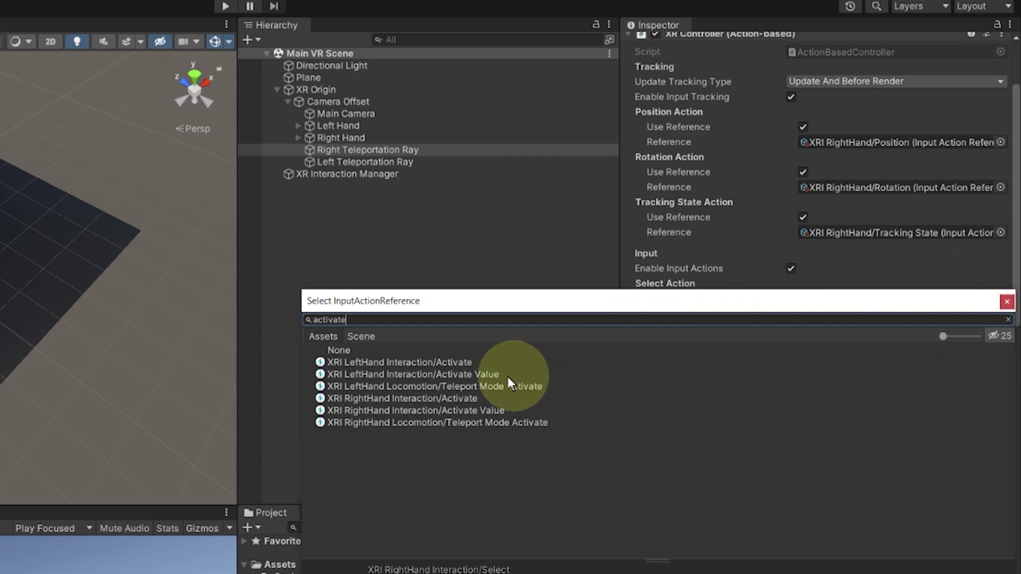
pyautogui.doubleClick(370, 398)
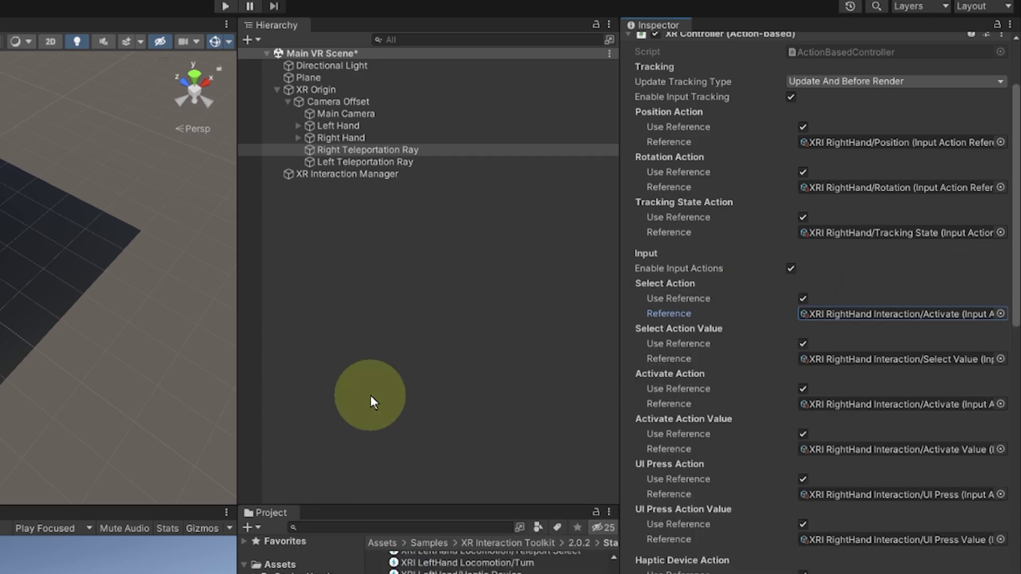
# Step: Set the Left Teleportation Ray's Select Action to XRI LeftHand Interaction/Activate
pyautogui.click(382, 162)
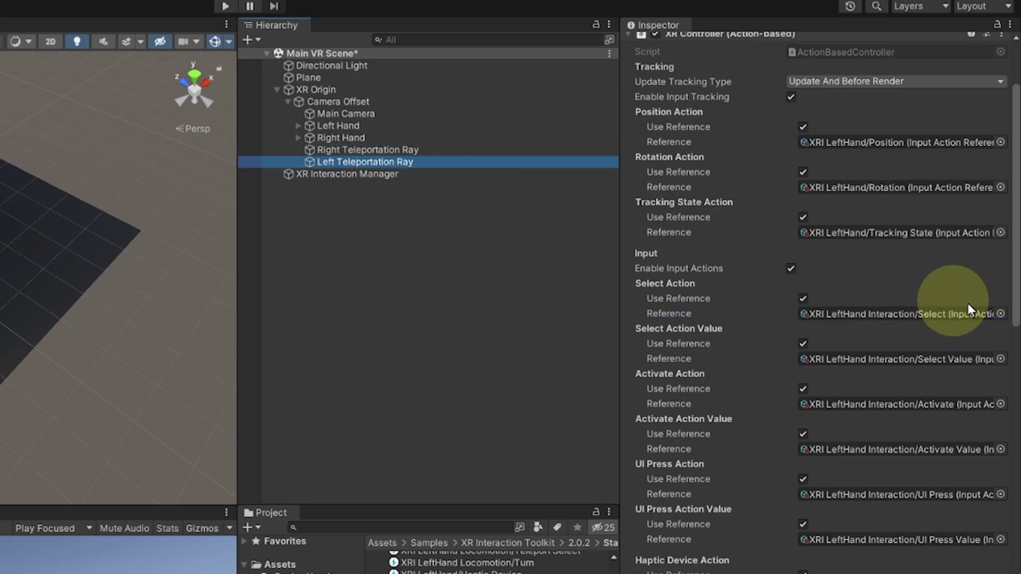
pyautogui.click(1001, 313)
pyautogui.write('activate')
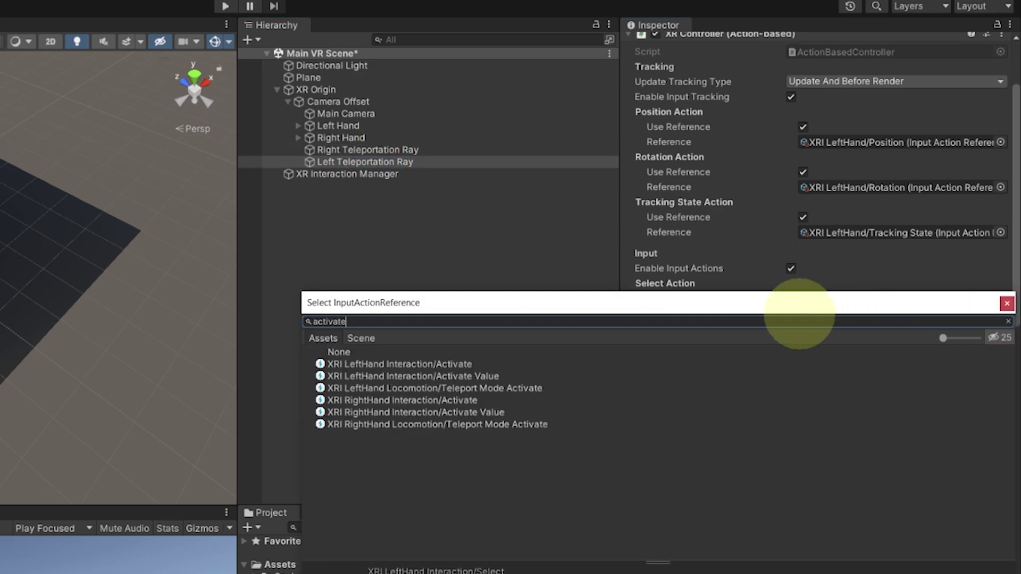
pyautogui.doubleClick(398, 362)
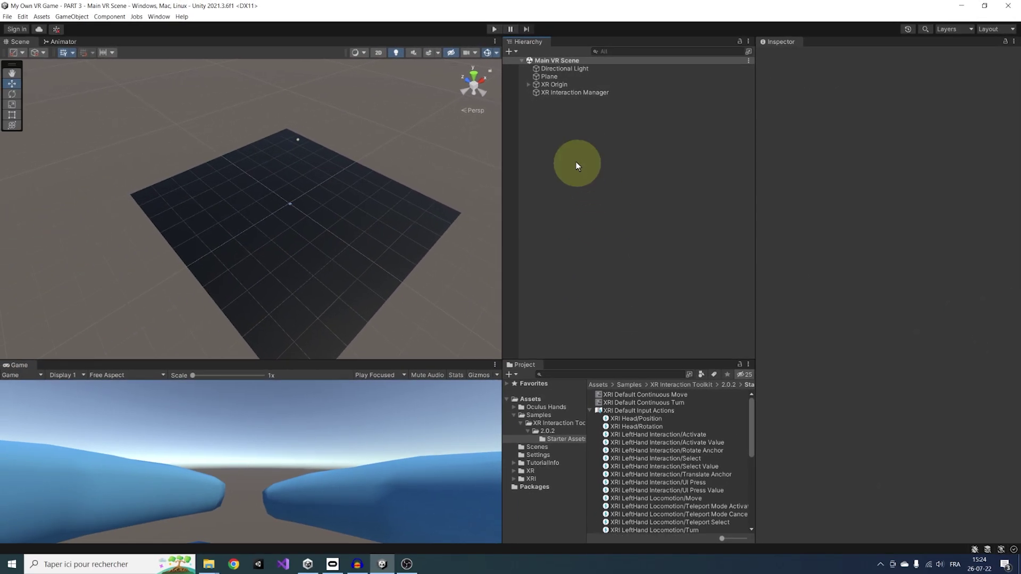
# Step: Create a second plane, Plane (1), and slide it along the Z axis
pyautogui.rightClick(381, 166)
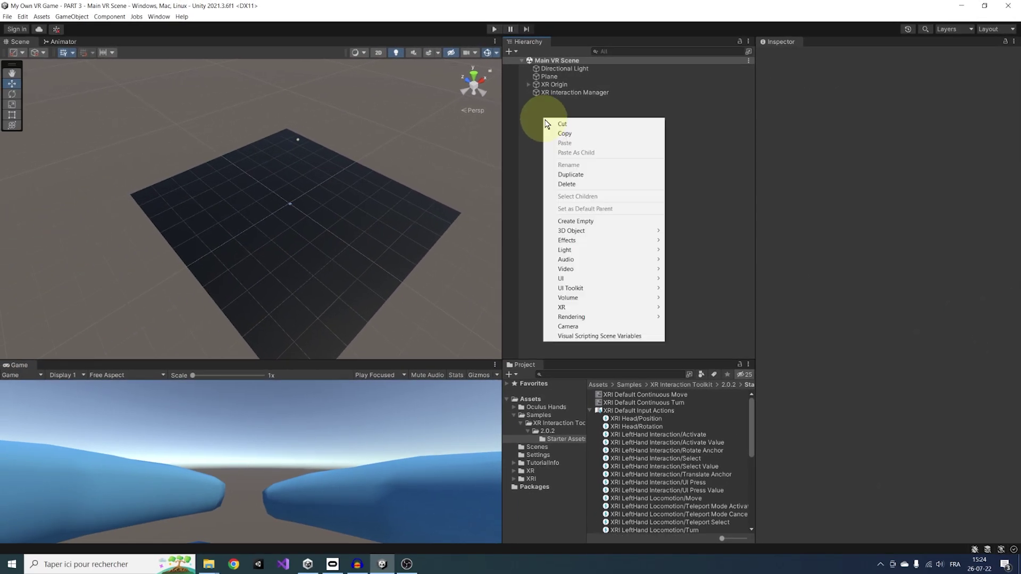
pyautogui.moveTo(451, 305)
pyautogui.click(691, 269)
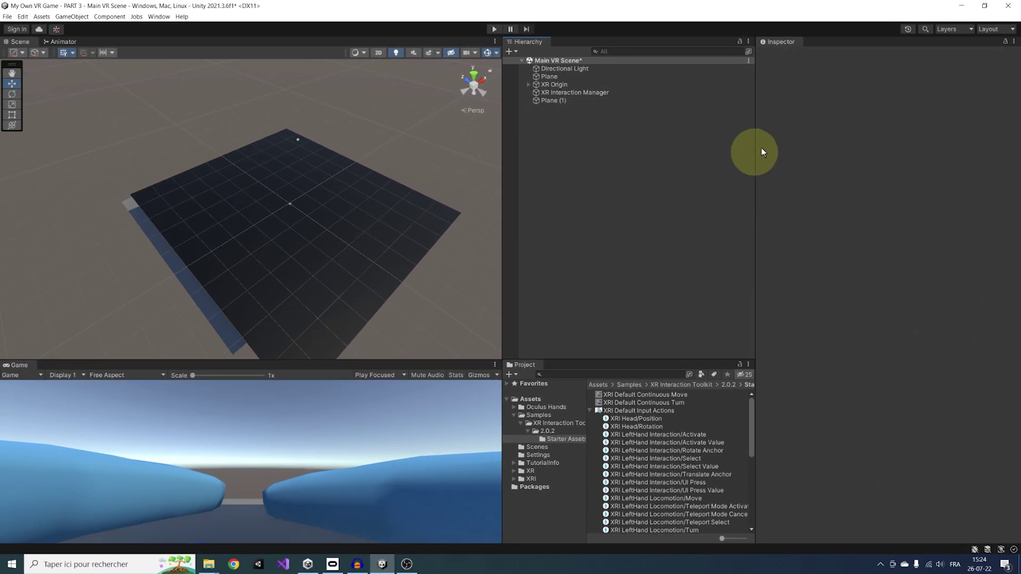
pyautogui.click(620, 101)
pyautogui.click(899, 94)
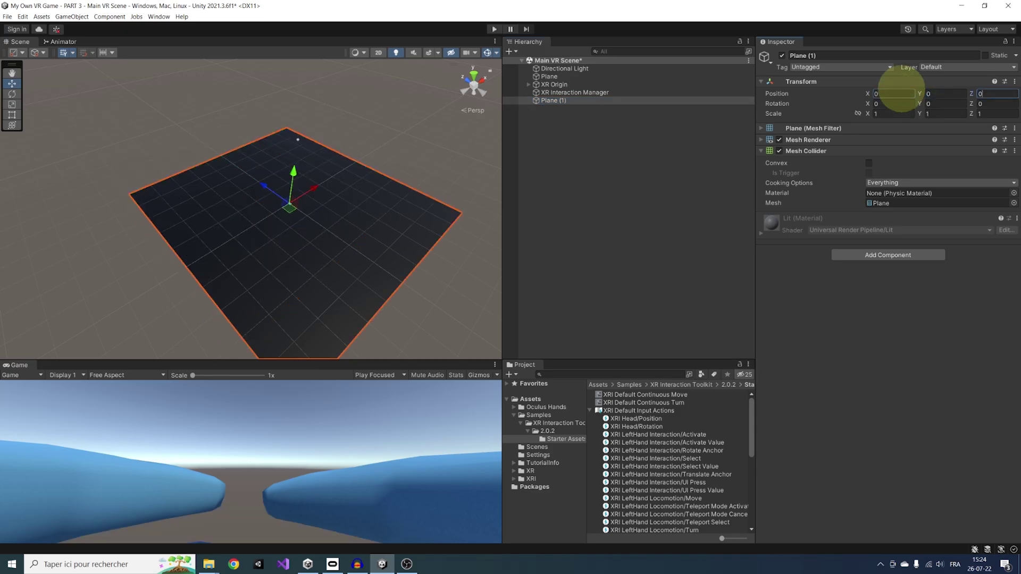
pyautogui.moveTo(254, 185); pyautogui.dragTo(265, 212)
pyautogui.click(547, 118)
# Step: Create an empty object named 'Teleportation Anchor' and raise it above the ground
pyautogui.rightClick(547, 118)
pyautogui.click(585, 215)
pyautogui.write('Teleportation Anchor')
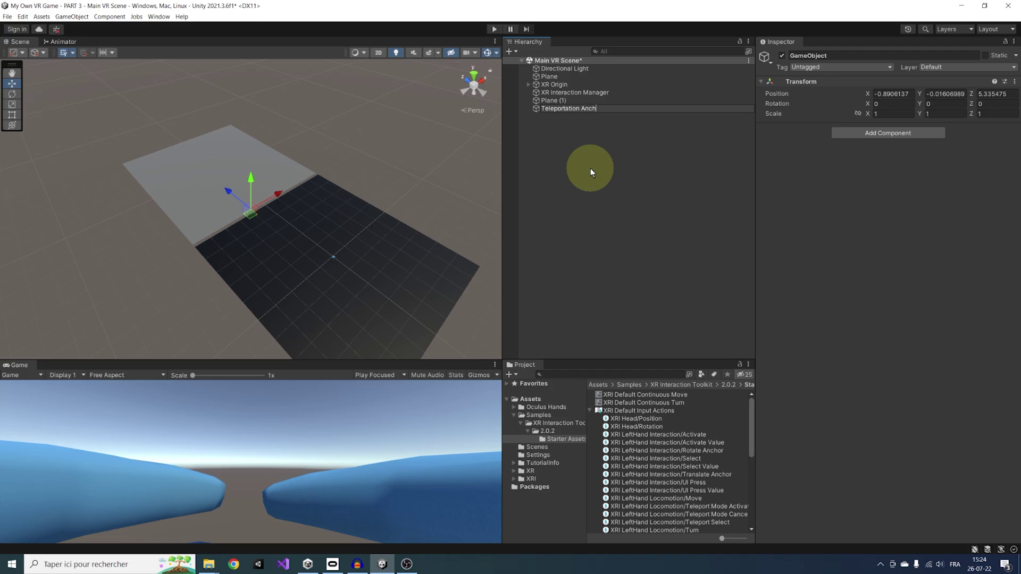
pyautogui.press('Return')
pyautogui.moveTo(250, 178); pyautogui.dragTo(251, 154)
# Step: Add a 3D Cylinder as a child of Teleportation Anchor
pyautogui.rightClick(554, 108)
pyautogui.moveTo(662, 230)
pyautogui.click(709, 260)
pyautogui.scroll(3, 298, 218)
pyautogui.keyDown('alt'); pyautogui.moveTo(280, 218); pyautogui.dragTo(279, 181); pyautogui.keyUp('alt')
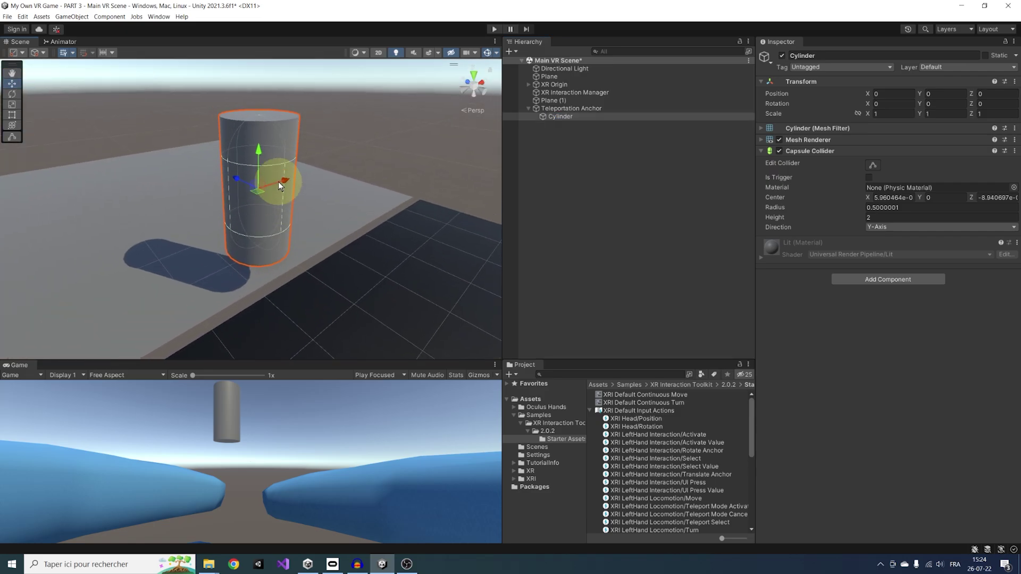
pyautogui.click(556, 109)
pyautogui.click(565, 116)
pyautogui.click(563, 108)
pyautogui.click(563, 116)
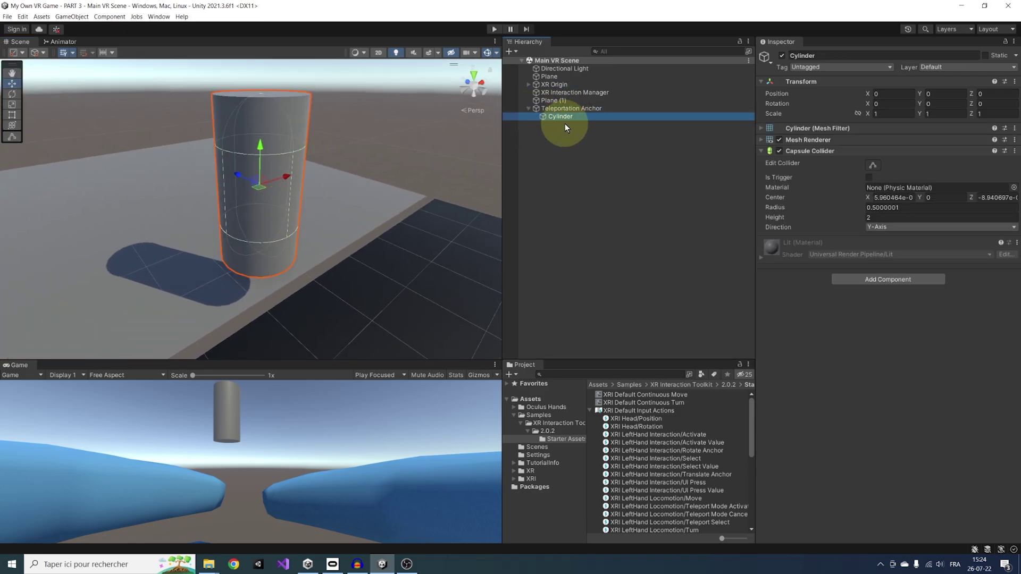
# Step: Create 'Teleportation Anchor Material' in Assets using the Universal Render Pipeline Unlit shader
pyautogui.click(598, 385)
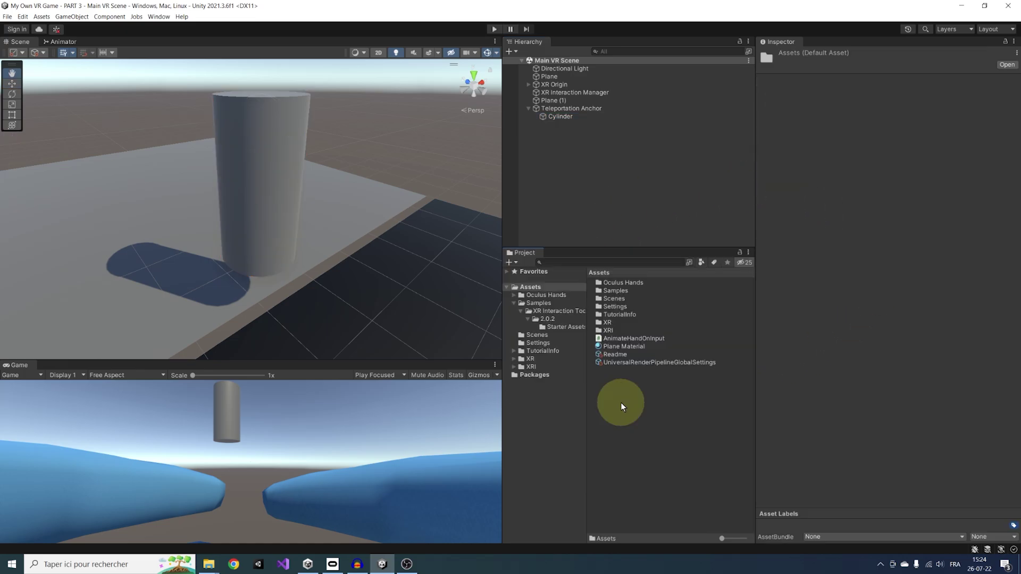
pyautogui.rightClick(622, 406)
pyautogui.moveTo(750, 171)
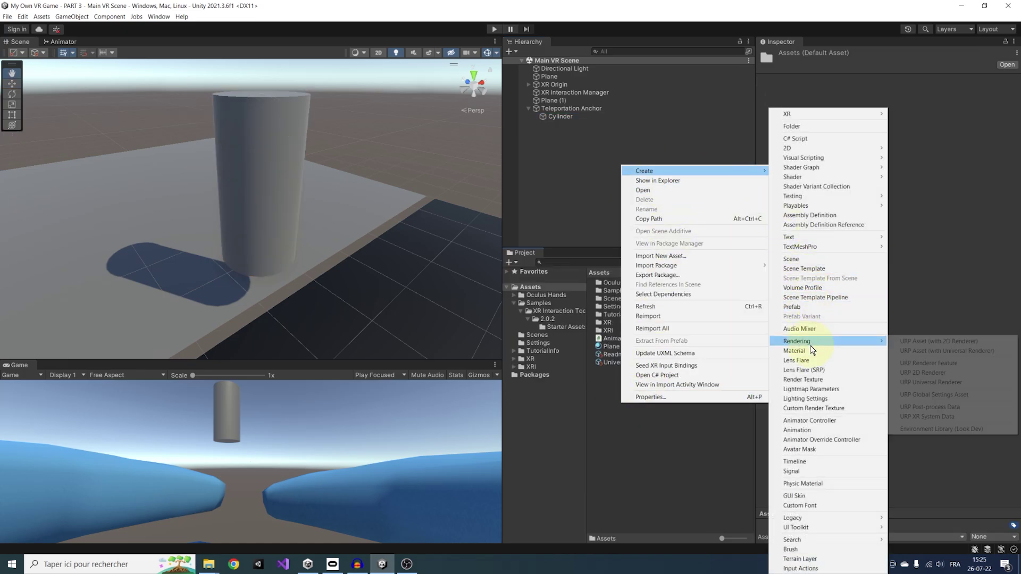
pyautogui.click(794, 351)
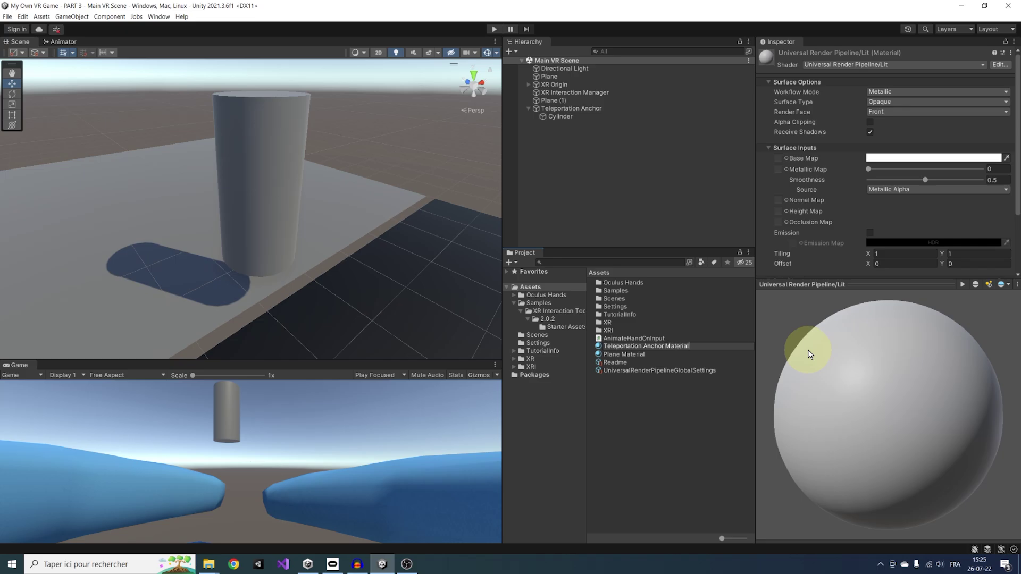
pyautogui.press('Return')
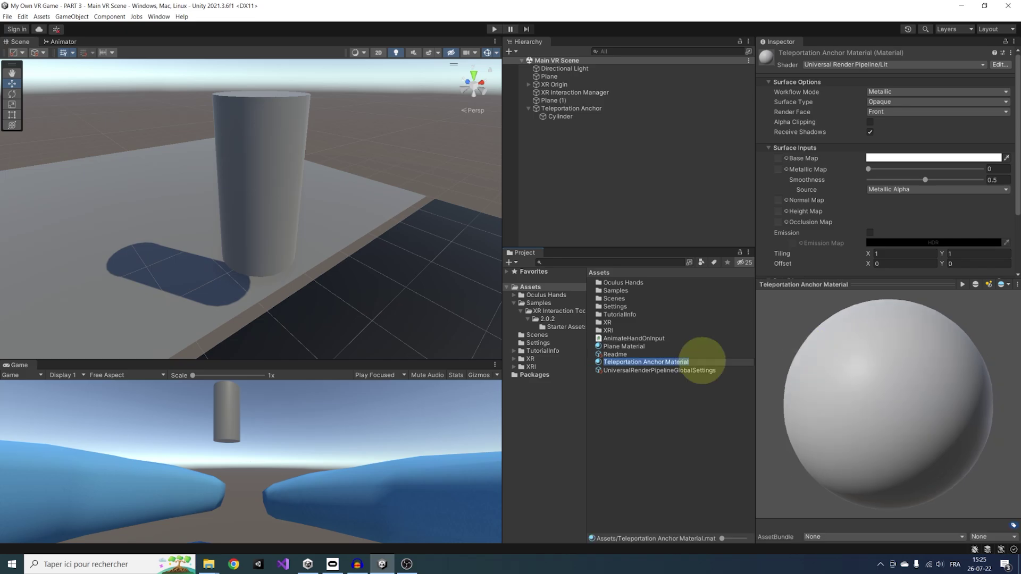
pyautogui.click(845, 62)
pyautogui.click(852, 98)
pyautogui.click(832, 183)
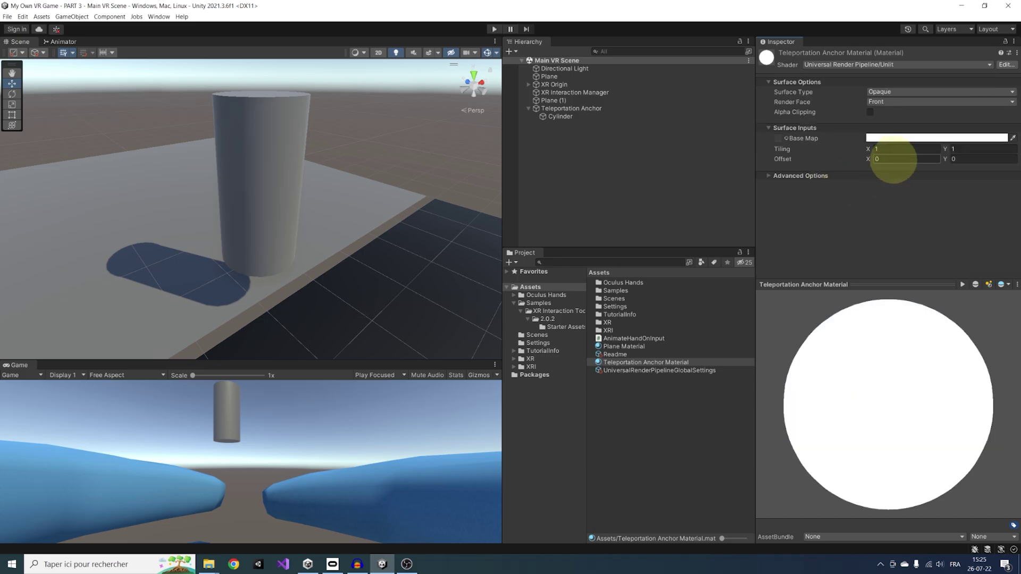
# Step: Give the material a light cyan base colour and apply it to the cylinder
pyautogui.click(883, 138)
pyautogui.click(898, 229)
pyautogui.click(948, 191)
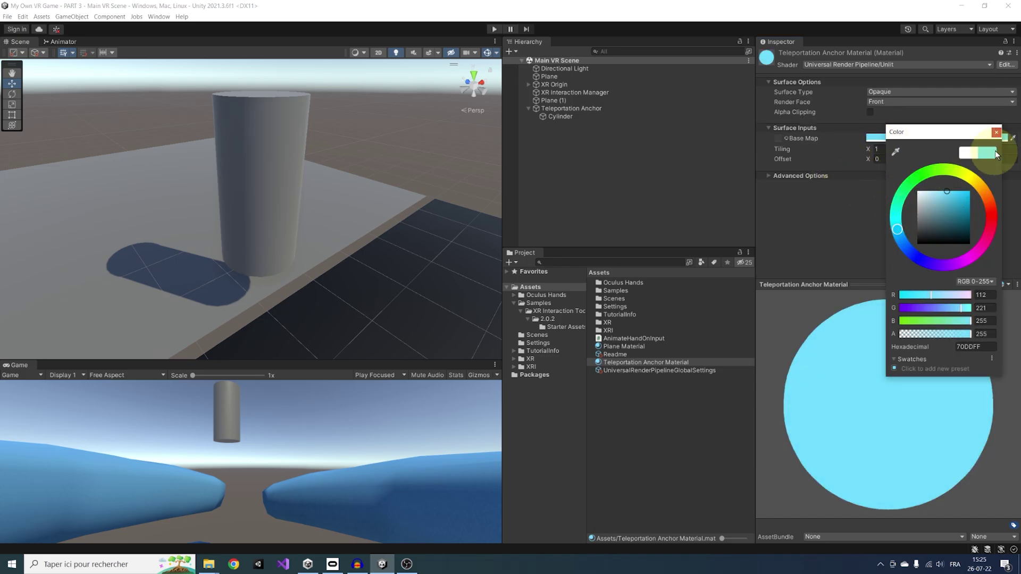
pyautogui.click(996, 132)
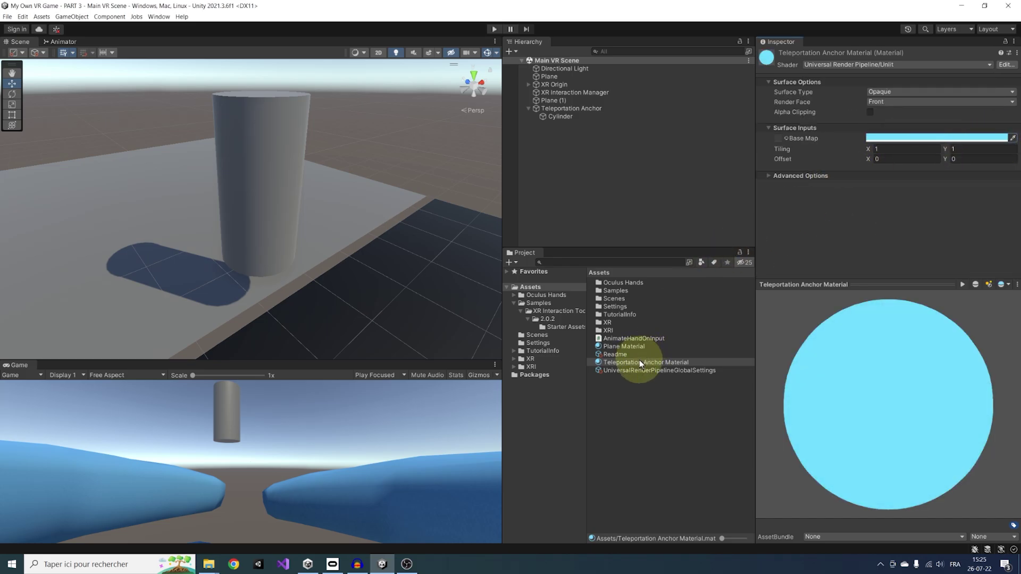
pyautogui.moveTo(641, 364); pyautogui.dragTo(230, 208)
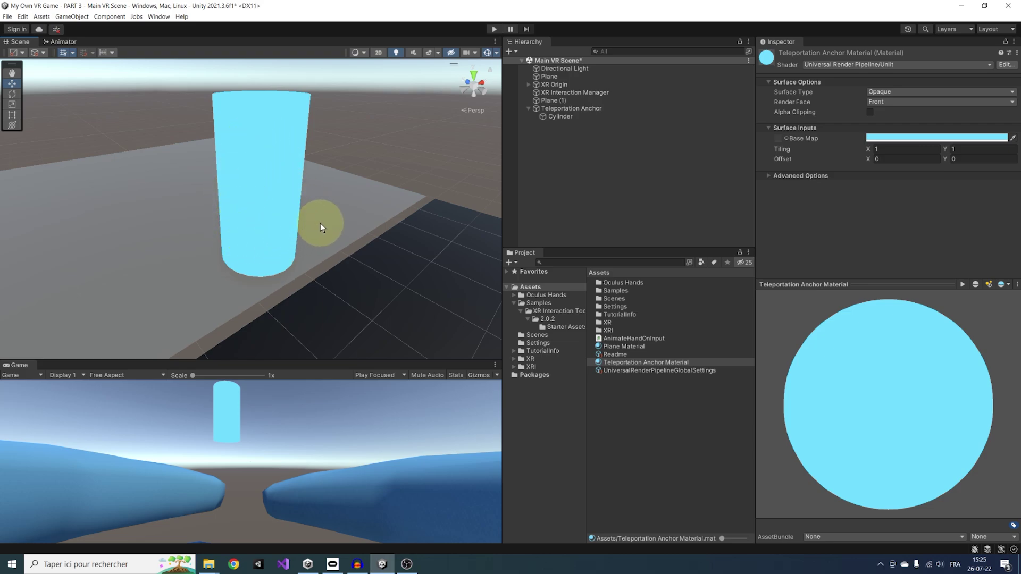
# Step: Make the material Transparent with Base Map alpha lowered to 83, then save the scene
pyautogui.click(884, 92)
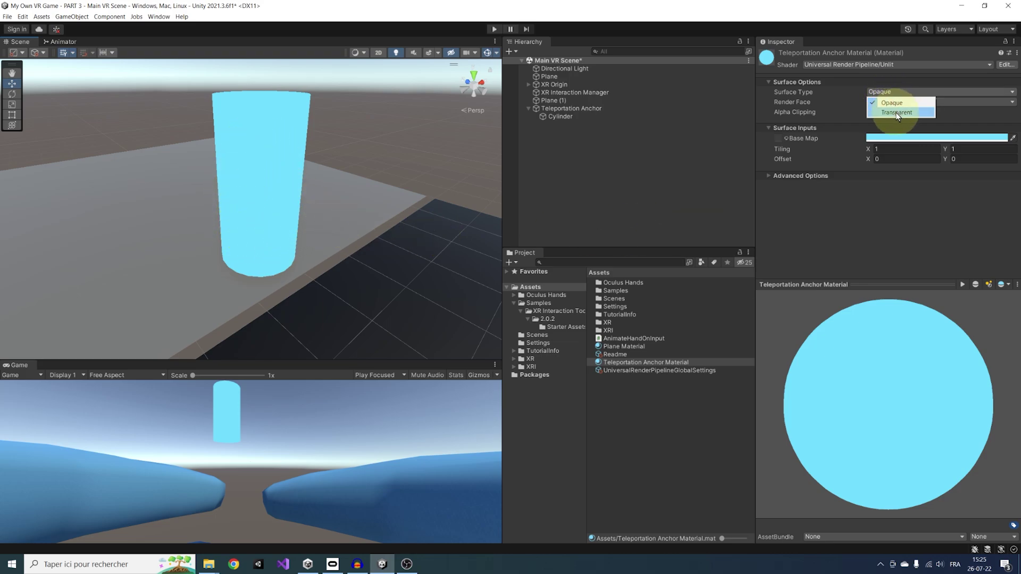
pyautogui.click(895, 112)
pyautogui.click(896, 149)
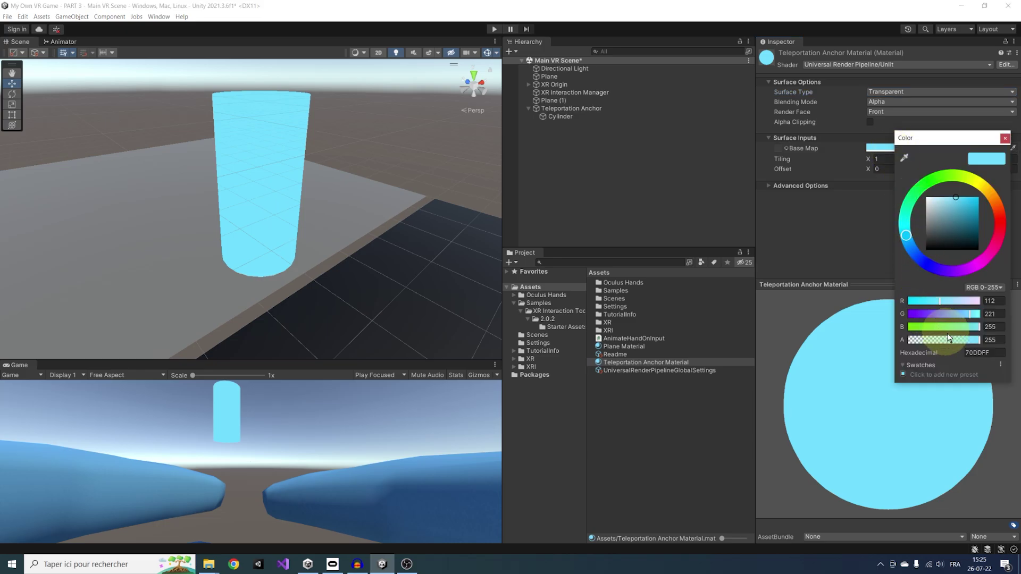
pyautogui.moveTo(976, 339); pyautogui.dragTo(911, 338)
pyautogui.click(819, 232)
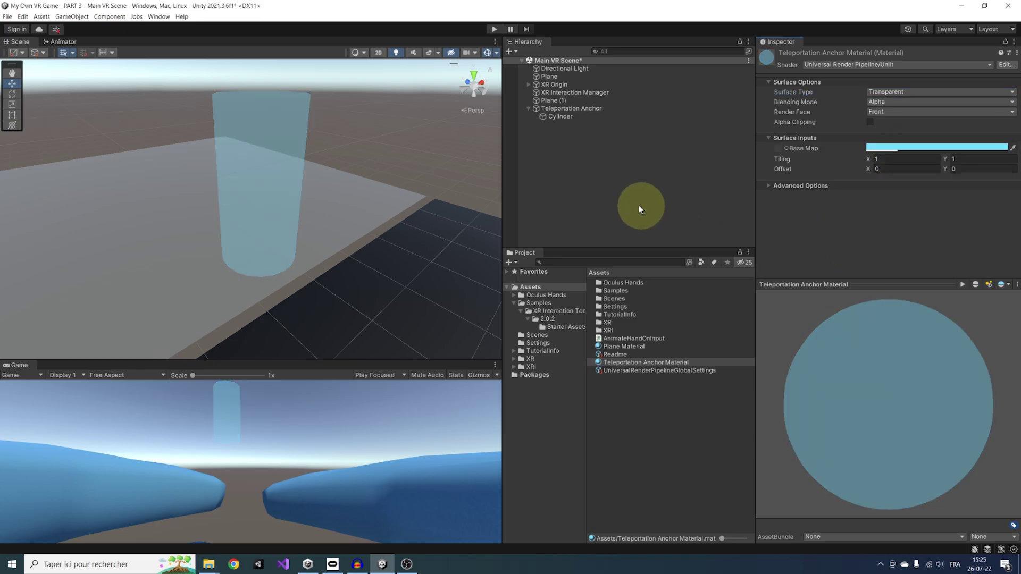
pyautogui.hotkey('ctrl', 's')
# Step: Set the Cylinder's Position Y to 1
pyautogui.click(571, 117)
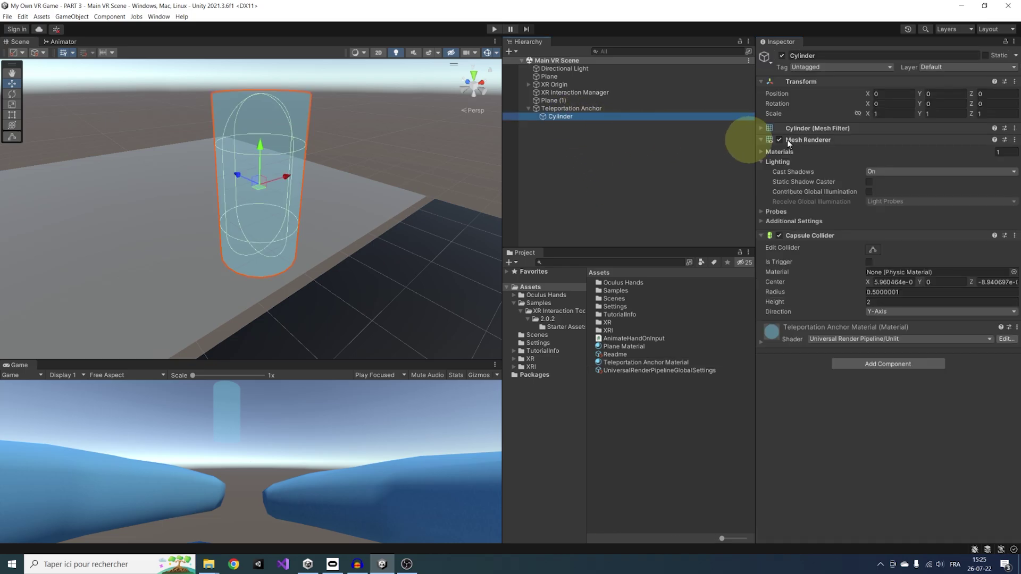
pyautogui.click(942, 93)
pyautogui.write('1')
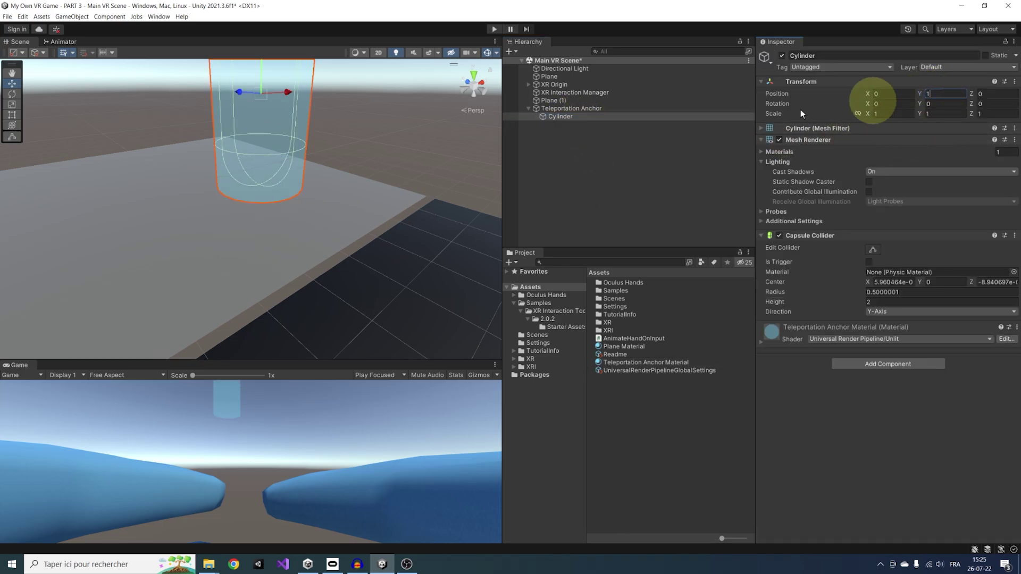
# Step: Frame the Teleportation Anchor and shift it slightly across the plane
pyautogui.click(556, 108)
pyautogui.moveTo(338, 210); pyautogui.dragTo(307, 183, button='right')
pyautogui.moveTo(255, 275); pyautogui.dragTo(280, 218, button='middle')
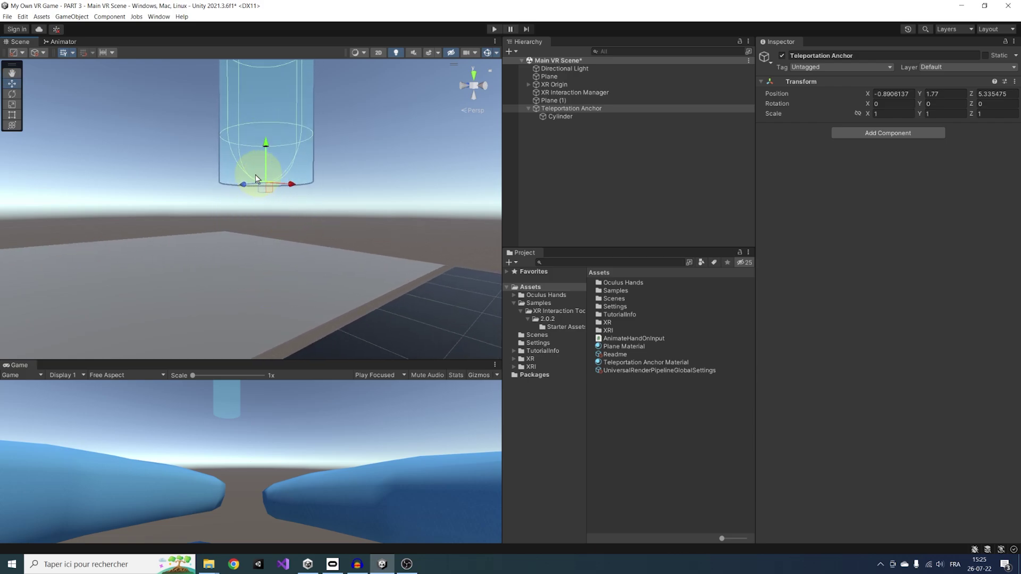
pyautogui.moveTo(255, 178); pyautogui.dragTo(278, 205, button='middle')
pyautogui.scroll(-5, 297, 226)
pyautogui.click(551, 110)
pyautogui.doubleClick(551, 109)
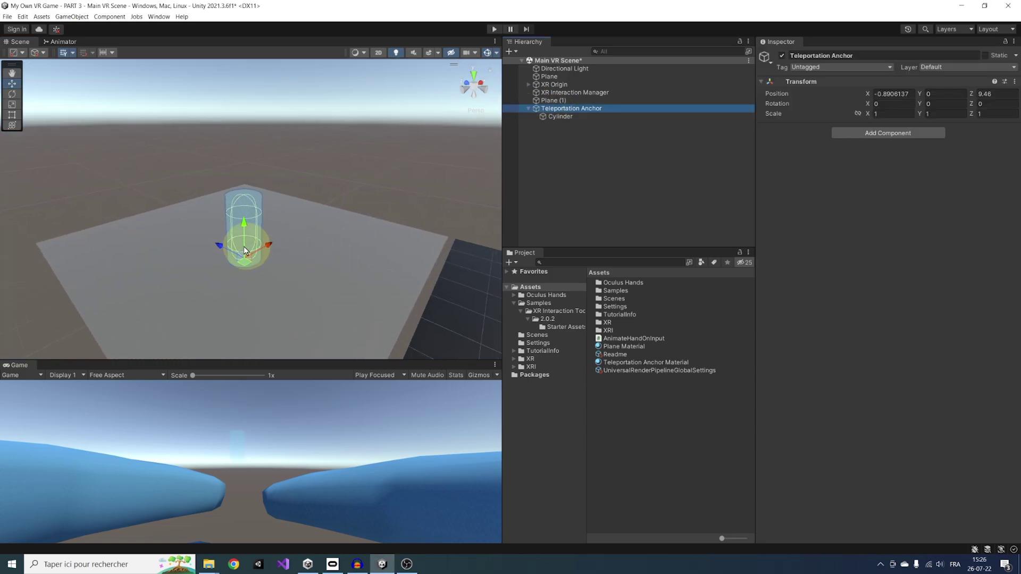
pyautogui.moveTo(280, 237); pyautogui.dragTo(238, 228)
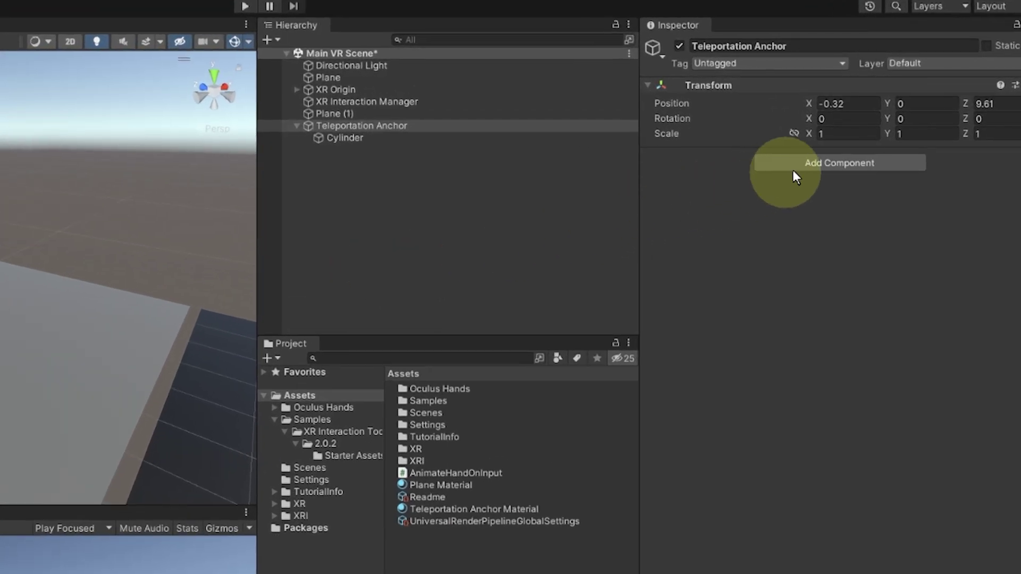
# Step: Add a Teleportation Anchor component whose Colliders list holds the Cylinder's capsule collider
pyautogui.click(851, 140)
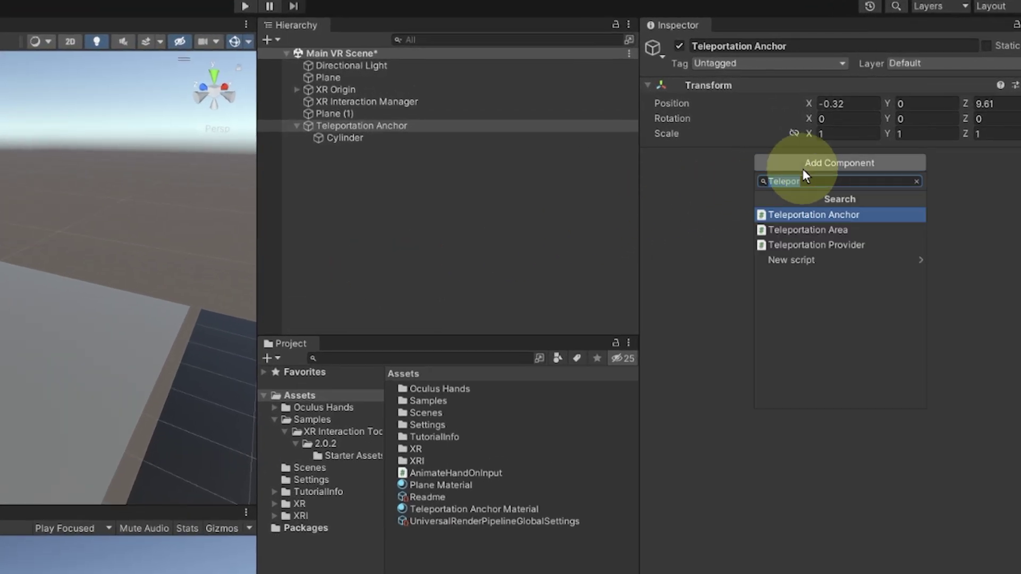
pyautogui.write('Telepo')
pyautogui.press('Return')
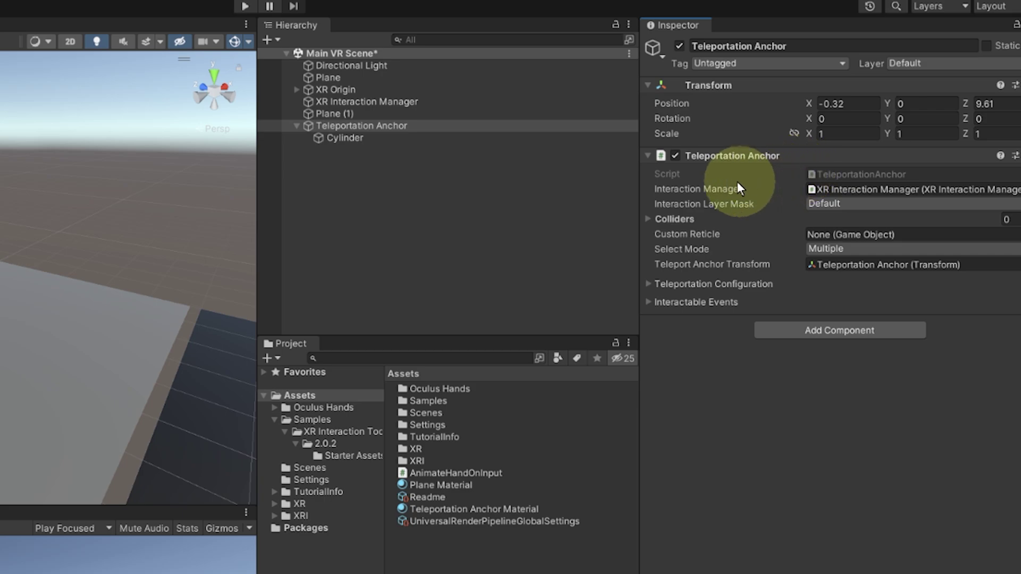
pyautogui.click(670, 218)
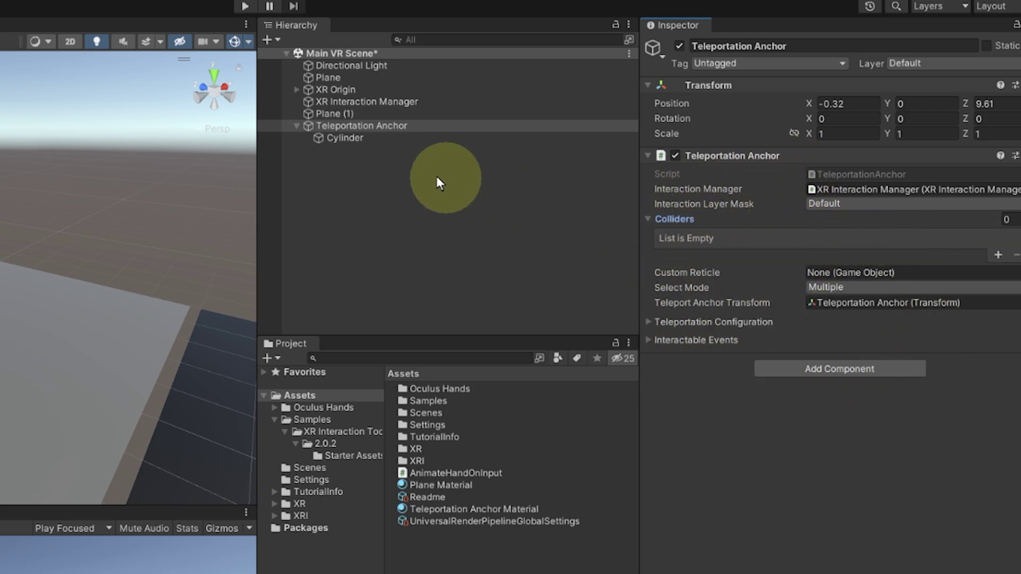
pyautogui.moveTo(340, 139); pyautogui.dragTo(725, 222)
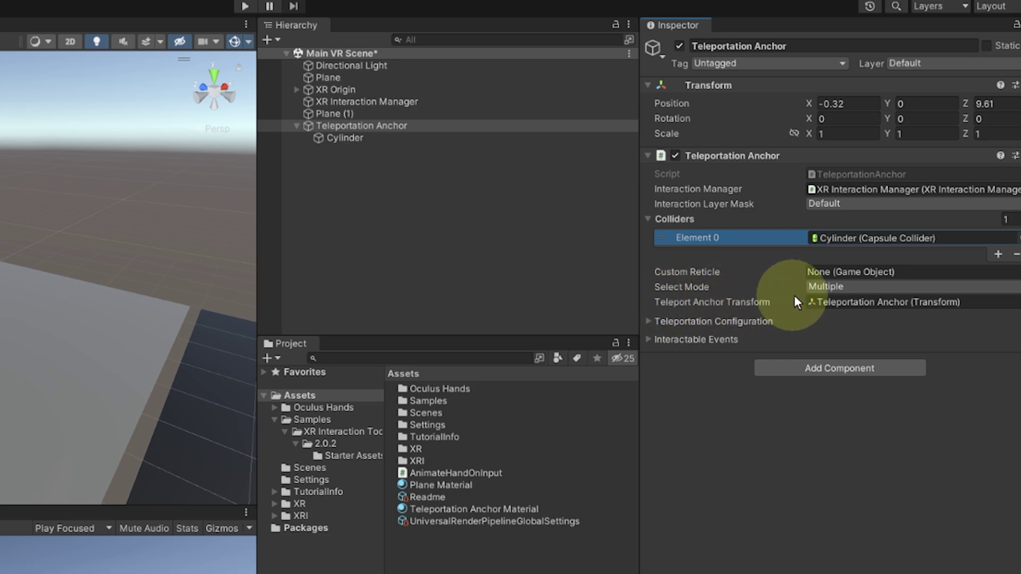
pyautogui.click(840, 302)
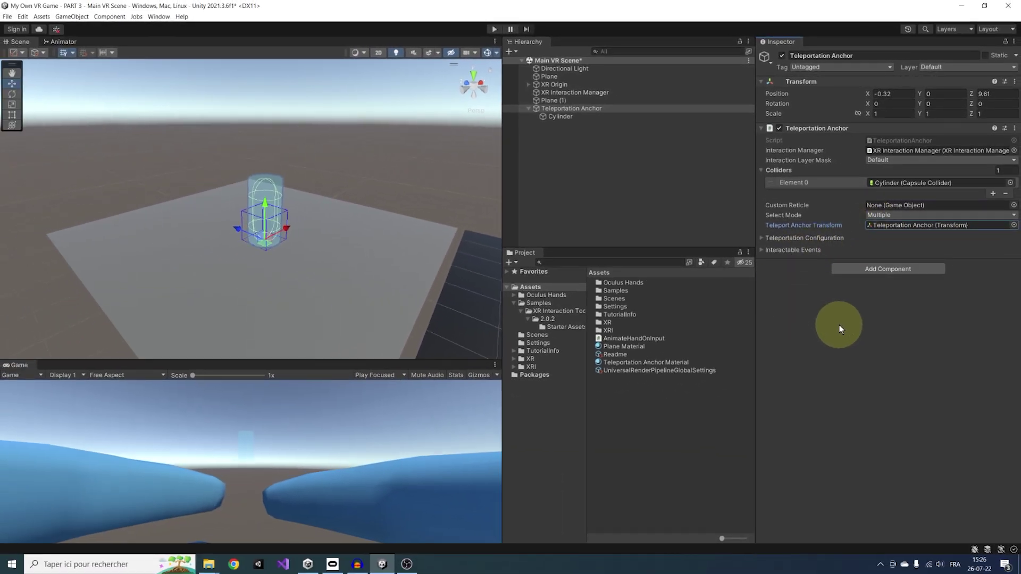
# Step: Move the teleport anchor left along X and duplicate it as Teleportation Anchor (1)
pyautogui.moveTo(368, 296); pyautogui.dragTo(251, 165, button='right')
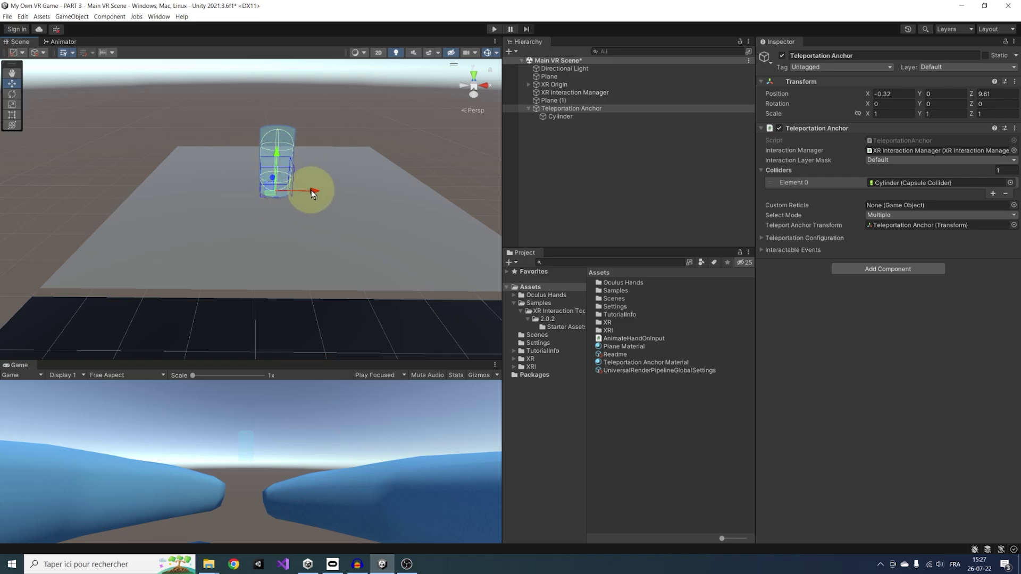
pyautogui.moveTo(311, 190); pyautogui.dragTo(389, 200)
pyautogui.hotkey('ctrl', 'd')
pyautogui.hotkey('ctrl', 's')
pyautogui.scroll(-5, 330, 269)
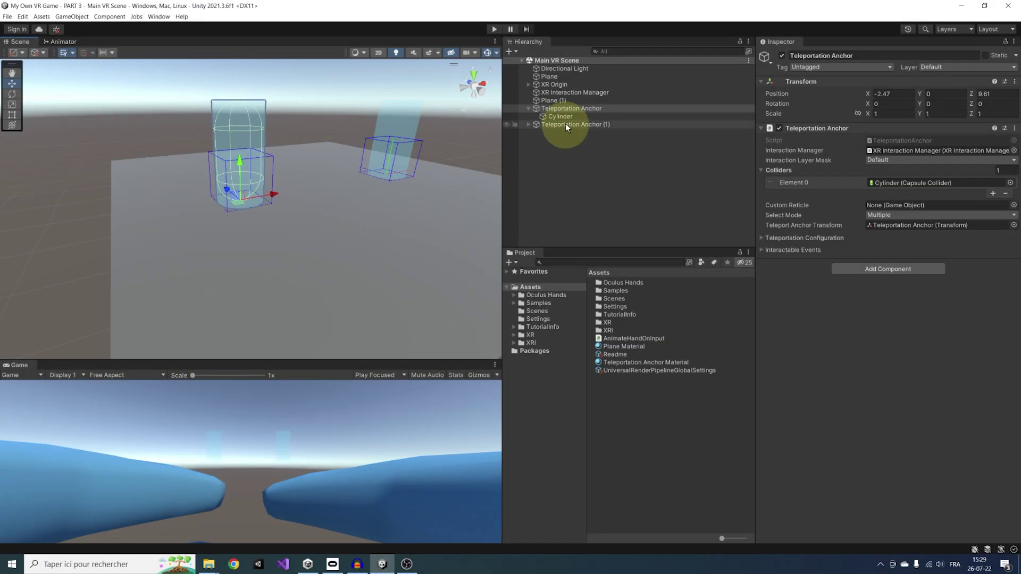
# Step: Set the first Teleportation Anchor's Match Orientation to Target Up And Forward, then frame it
pyautogui.click(559, 110)
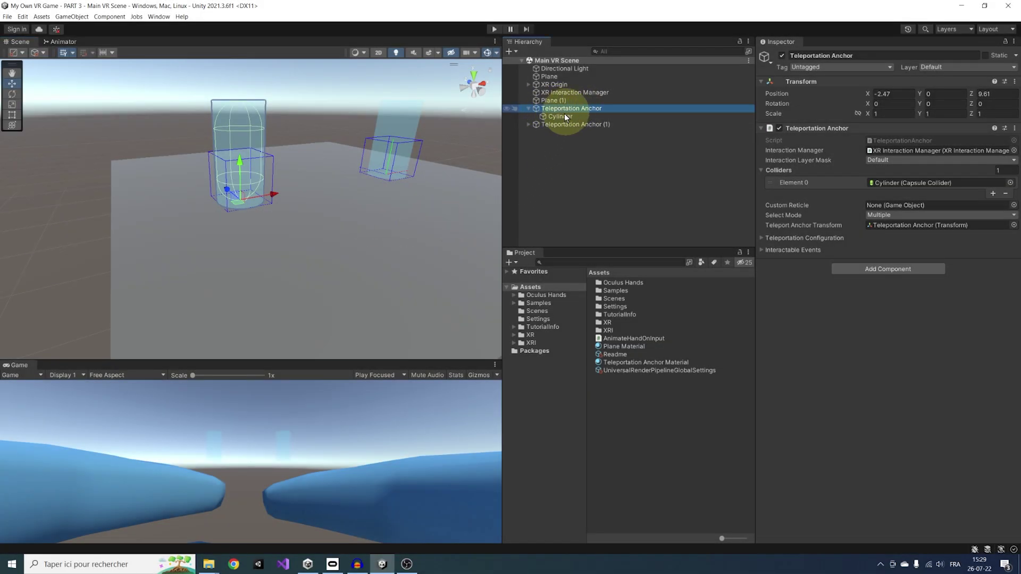
pyautogui.click(819, 239)
pyautogui.click(899, 247)
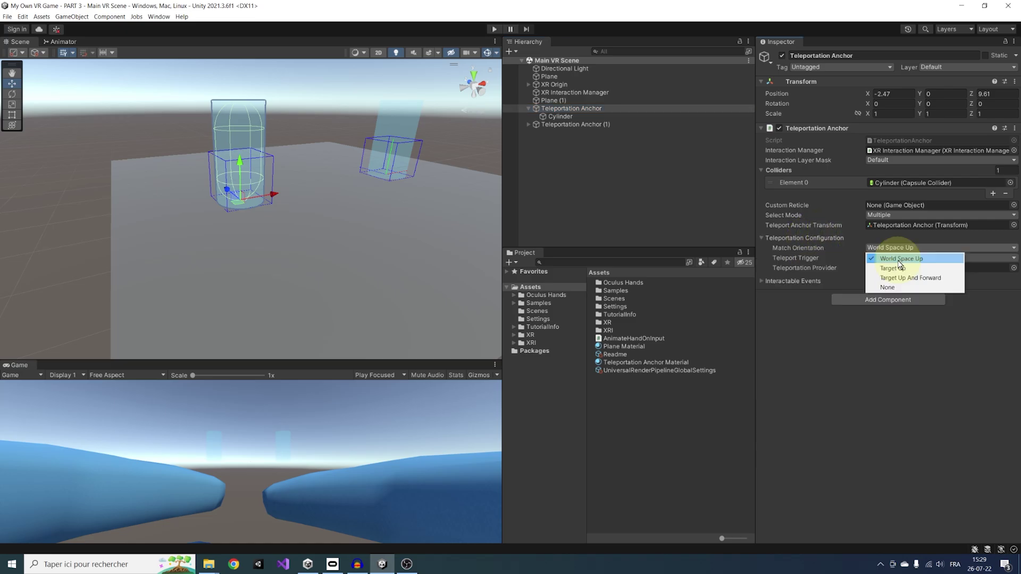
pyautogui.click(922, 280)
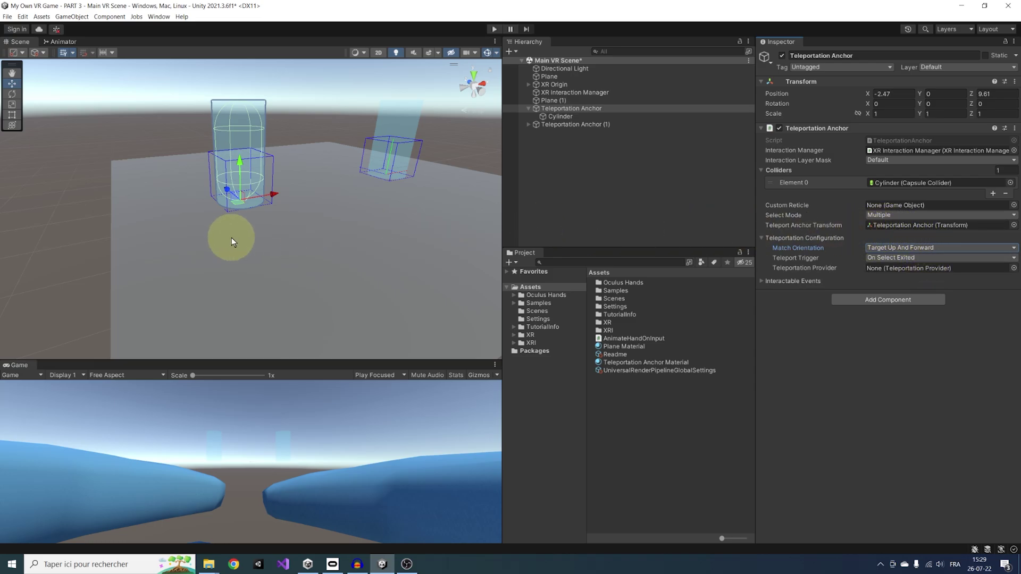
pyautogui.scroll(5, 231, 237)
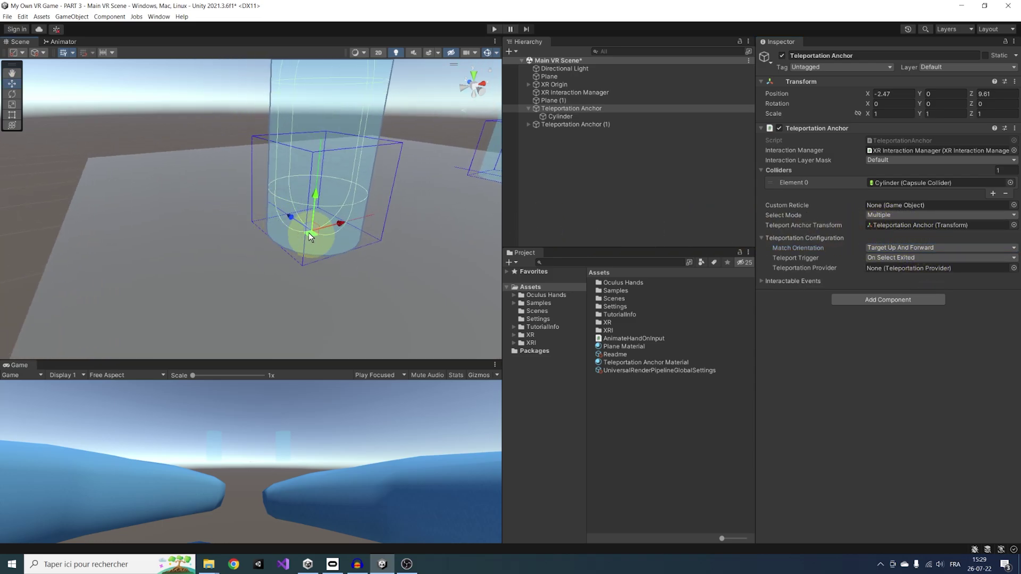
pyautogui.press('f')
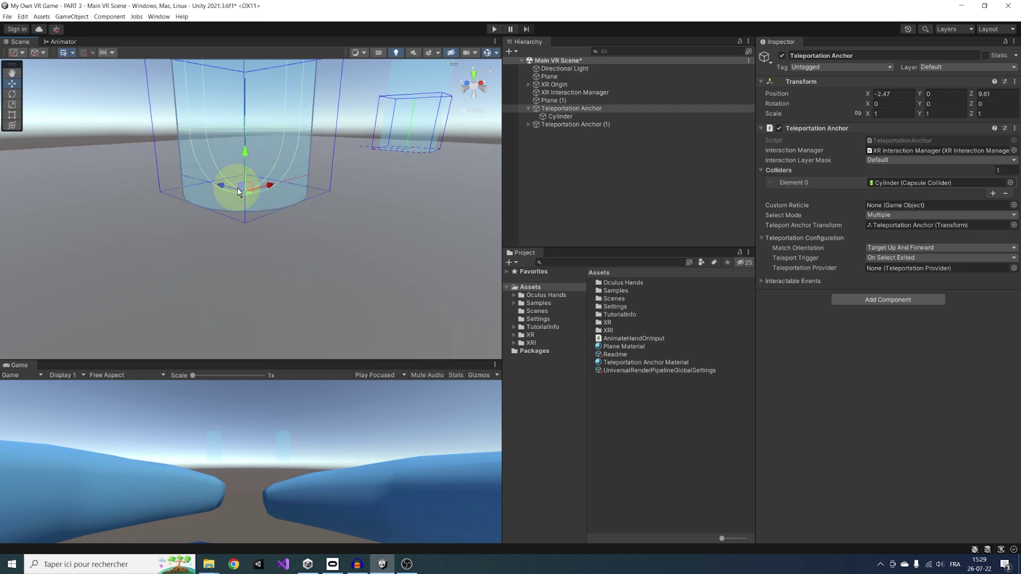
pyautogui.click(497, 31)
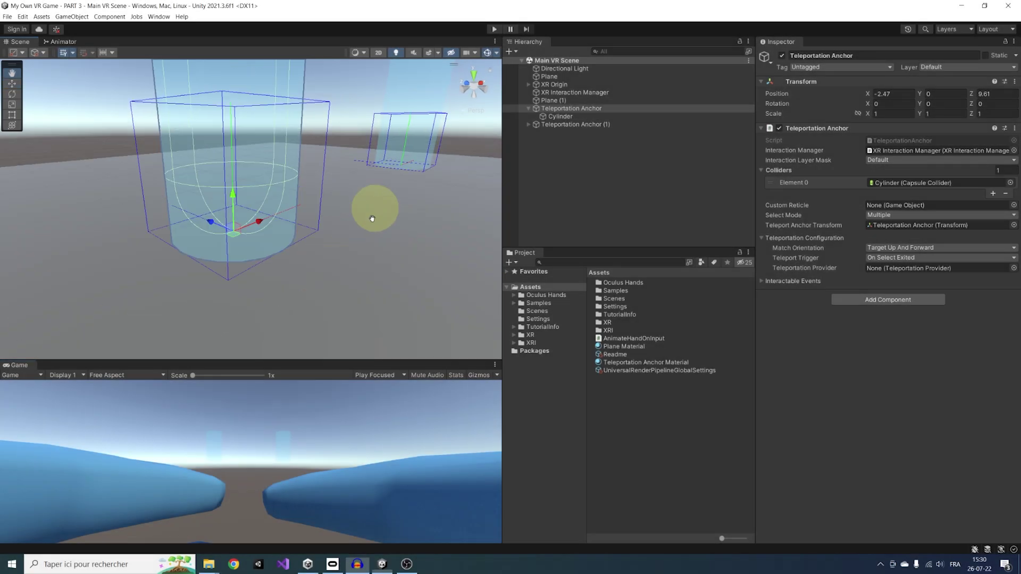
pyautogui.press('w')
pyautogui.scroll(-4, 365, 246)
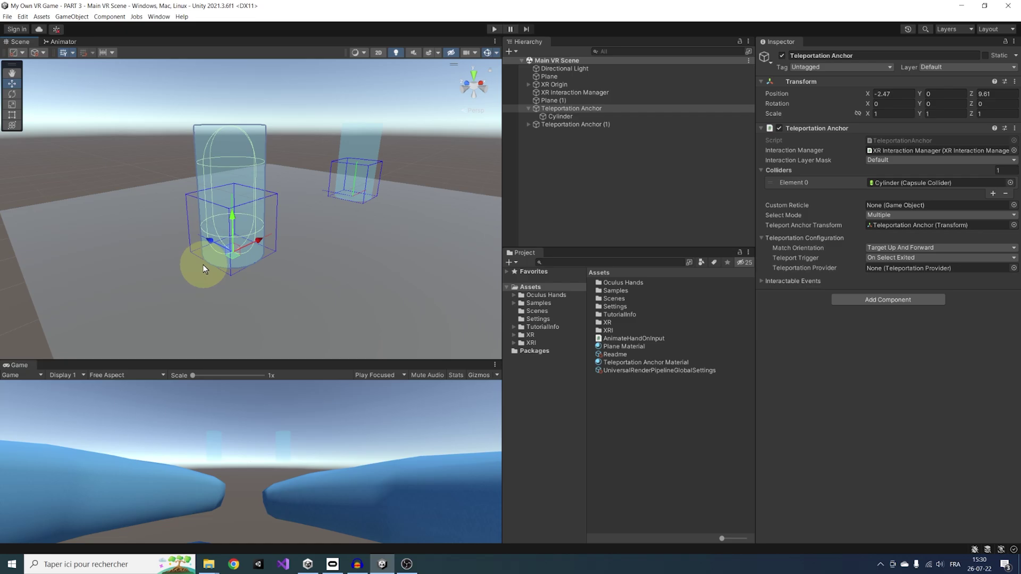
# Step: Collapse Teleportation Anchor and expand XR Origin > Camera Offset to reveal both teleportation rays
pyautogui.scroll(-3, 206, 286)
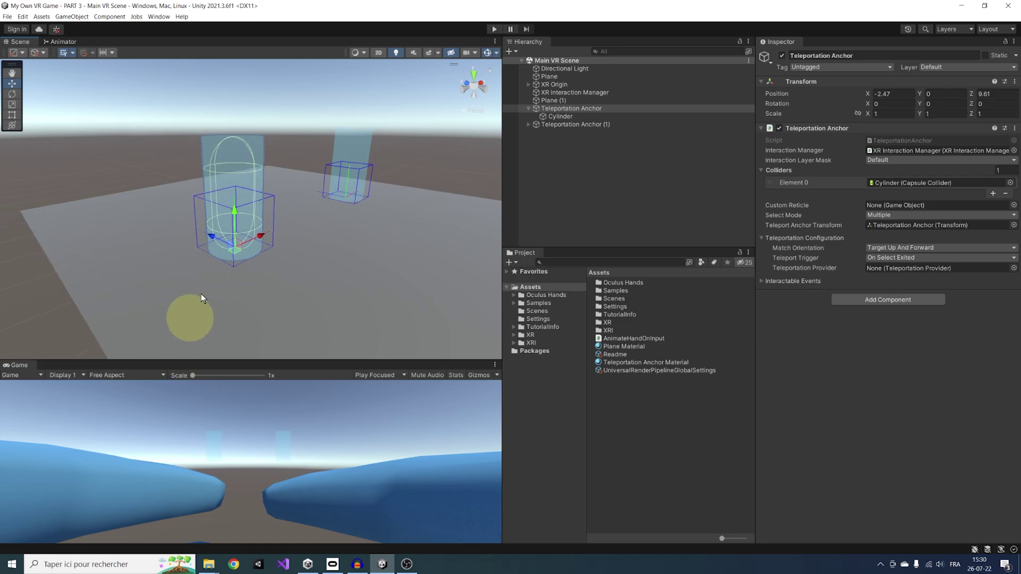
pyautogui.click(529, 108)
pyautogui.click(559, 142)
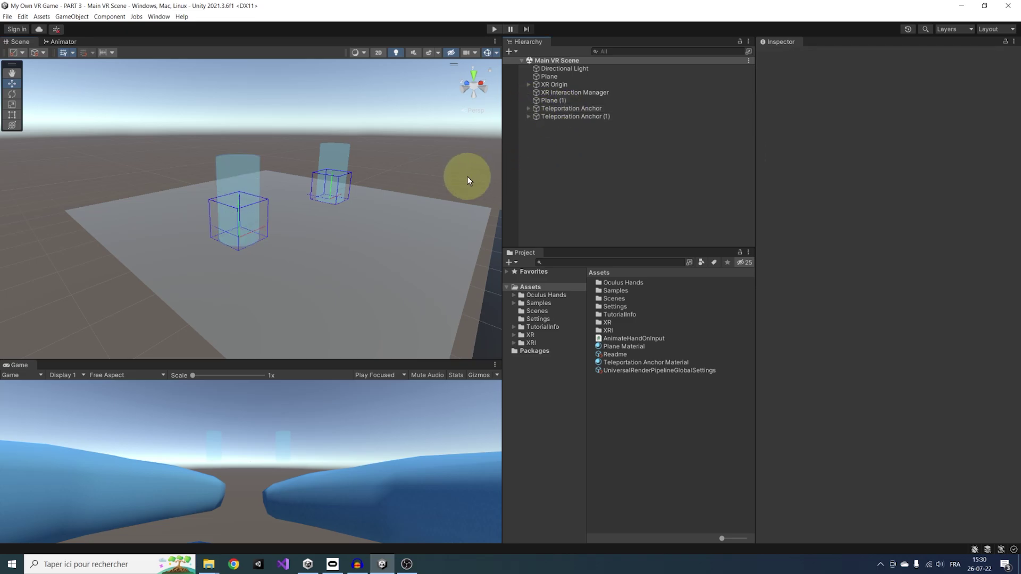
pyautogui.moveTo(309, 279); pyautogui.dragTo(239, 193, button='middle')
pyautogui.click(528, 85)
pyautogui.click(535, 93)
pyautogui.moveTo(447, 206); pyautogui.dragTo(365, 241, button='middle')
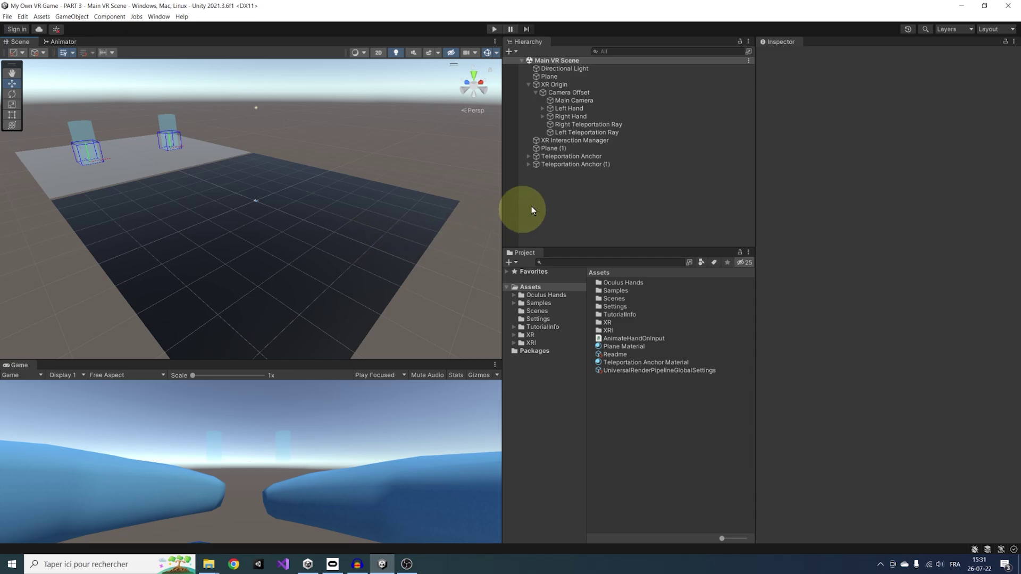
# Step: Switch the Right Teleportation Ray's line type to Bezier Curve and preview it in Play mode
pyautogui.click(598, 124)
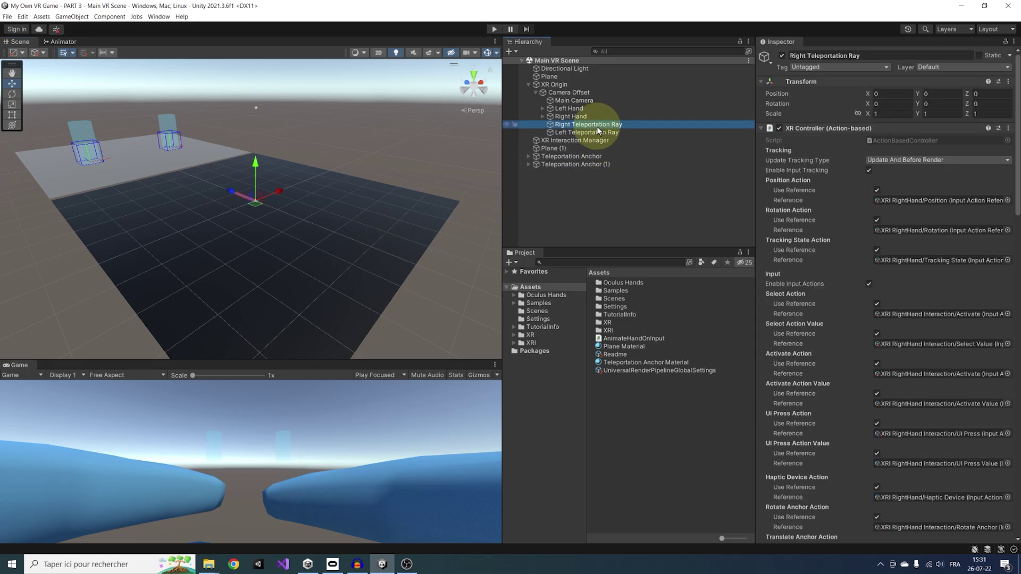
pyautogui.scroll(-15, 889, 327)
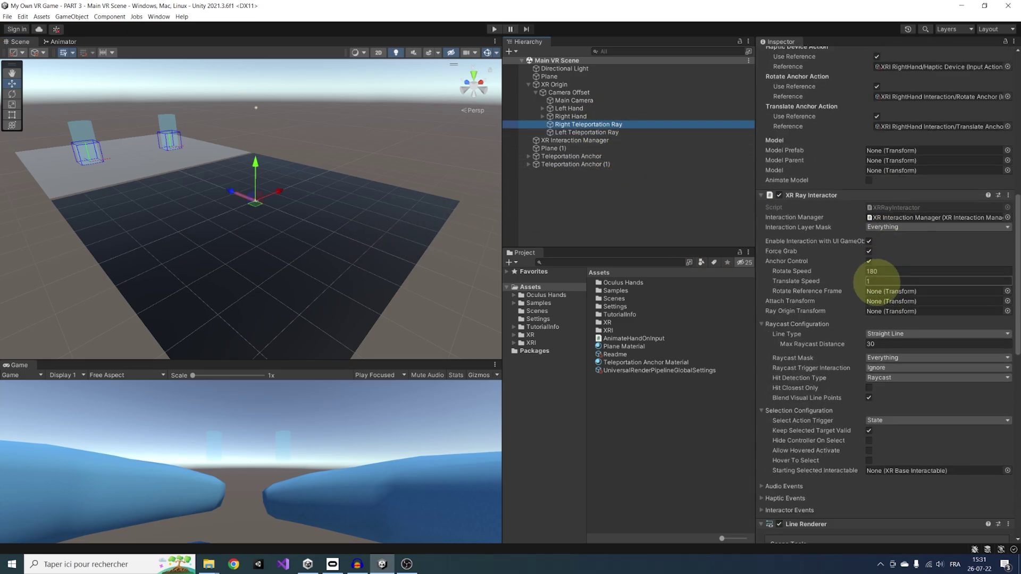
pyautogui.scroll(-3, 862, 255)
pyautogui.click(873, 280)
pyautogui.click(886, 308)
pyautogui.click(494, 29)
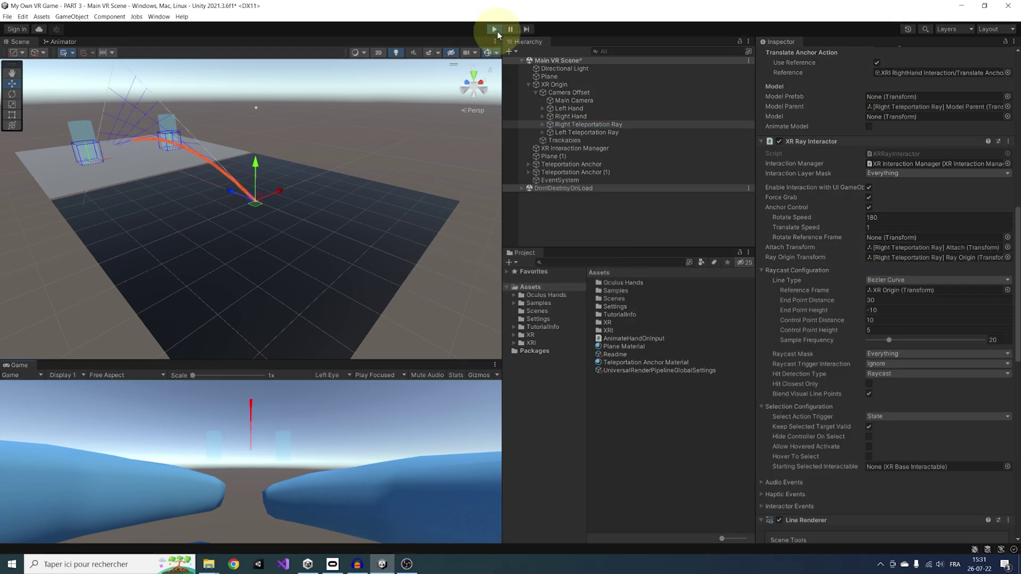
pyautogui.scroll(5, 183, 165)
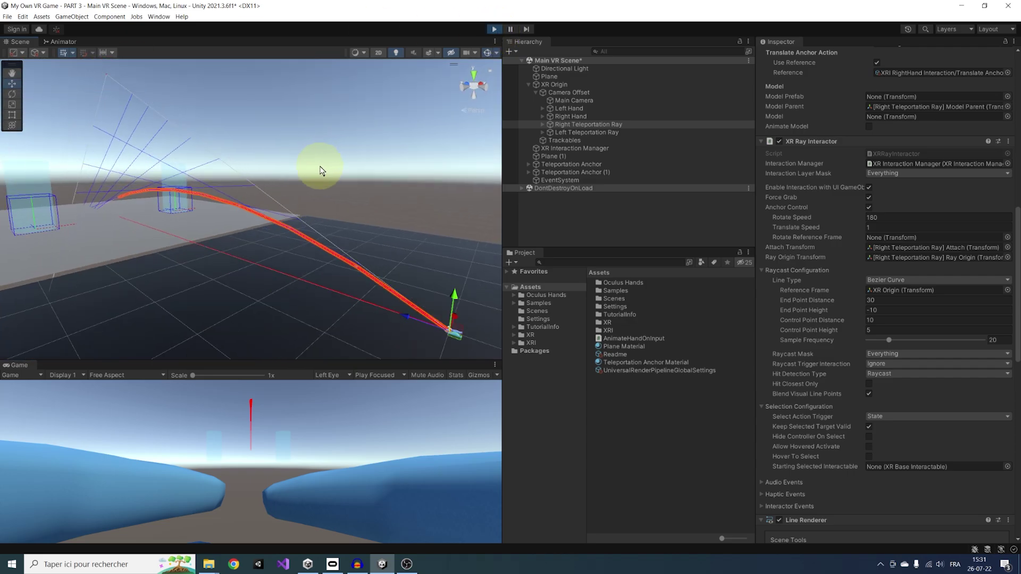
pyautogui.keyDown('alt'); pyautogui.moveTo(321, 171); pyautogui.dragTo(319, 198); pyautogui.keyUp('alt')
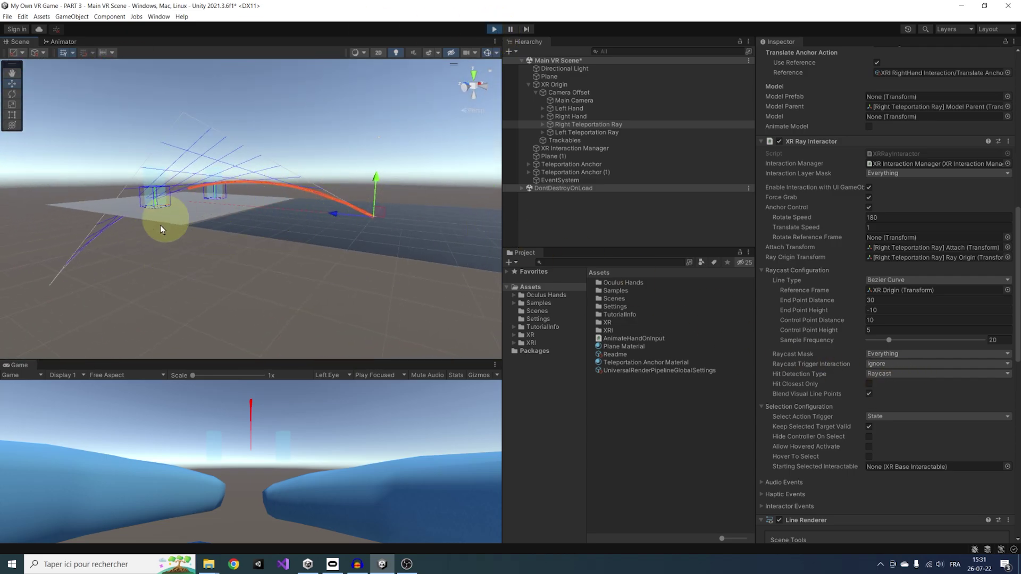
# Step: Set End Point Distance 5, End Point Height -7, Control Point Distance 3, Control Point Height -0.3
pyautogui.moveTo(830, 301); pyautogui.dragTo(513, 312)
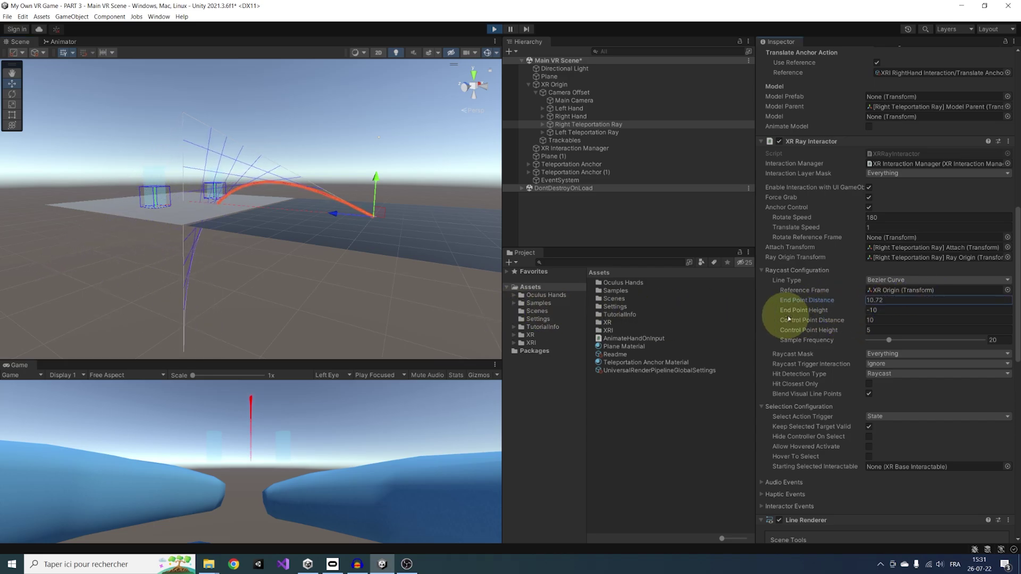
pyautogui.moveTo(806, 311); pyautogui.dragTo(873, 301)
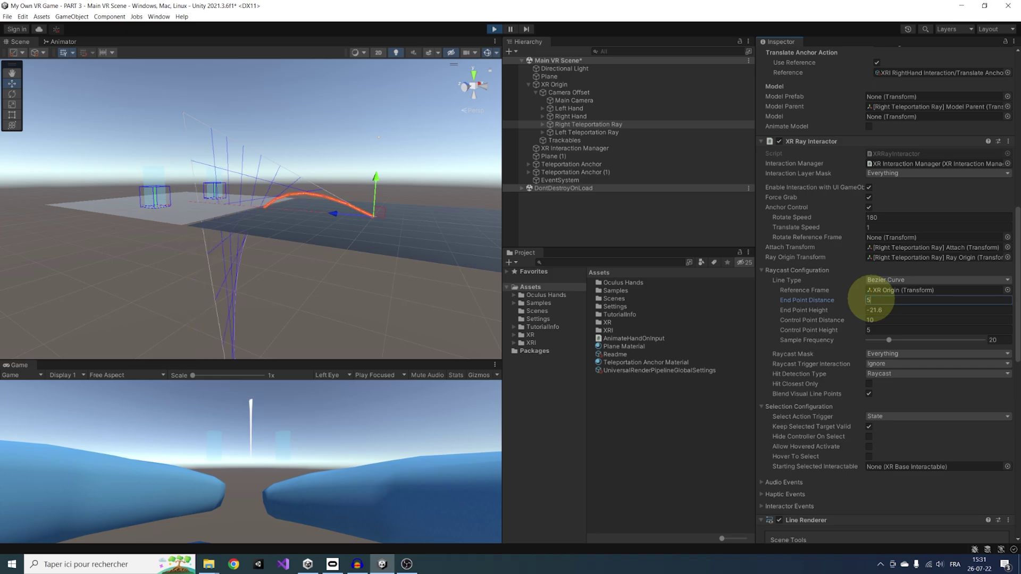
pyautogui.press('Tab')
pyautogui.write('-7')
pyautogui.press('Tab')
pyautogui.write('3')
pyautogui.write('-')
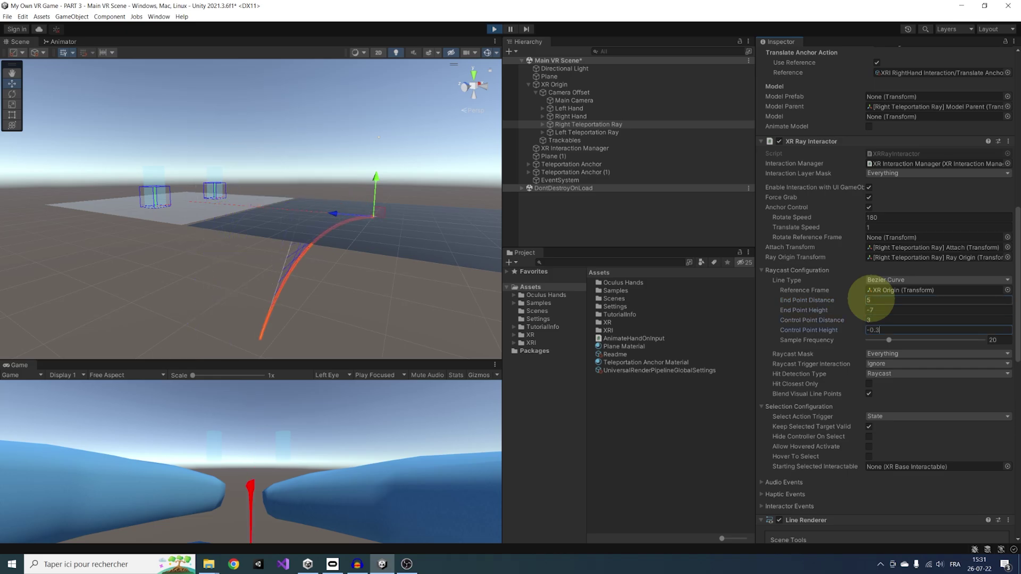
pyautogui.write('0.3')
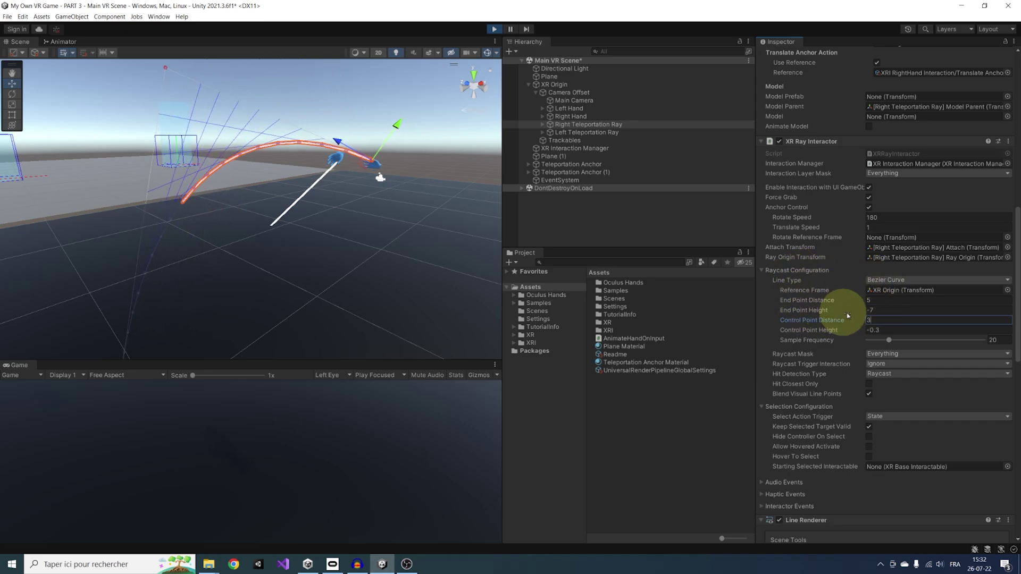
# Step: Copy the tuned XR Ray Interactor component and exit Play mode
pyautogui.click(800, 321)
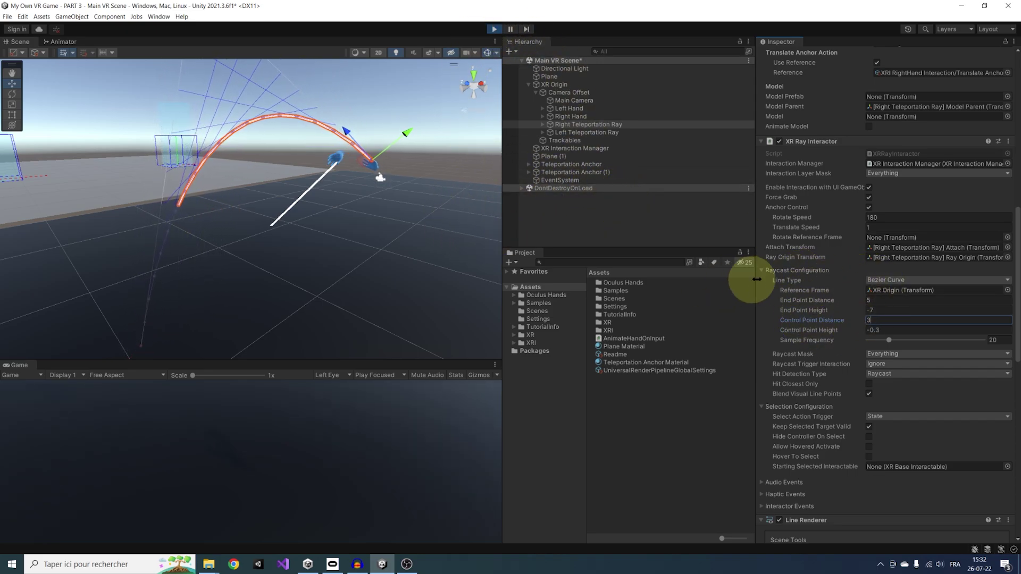
pyautogui.rightClick(824, 142)
pyautogui.click(851, 186)
pyautogui.click(494, 29)
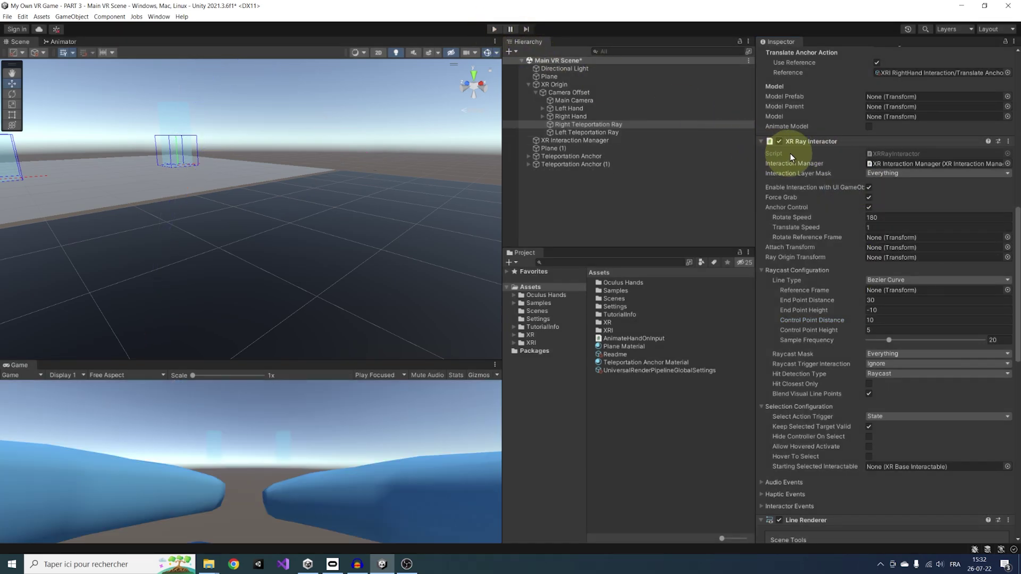
# Step: Paste the copied component values onto the Right and Left Teleportation Ray interactors
pyautogui.rightClick(842, 146)
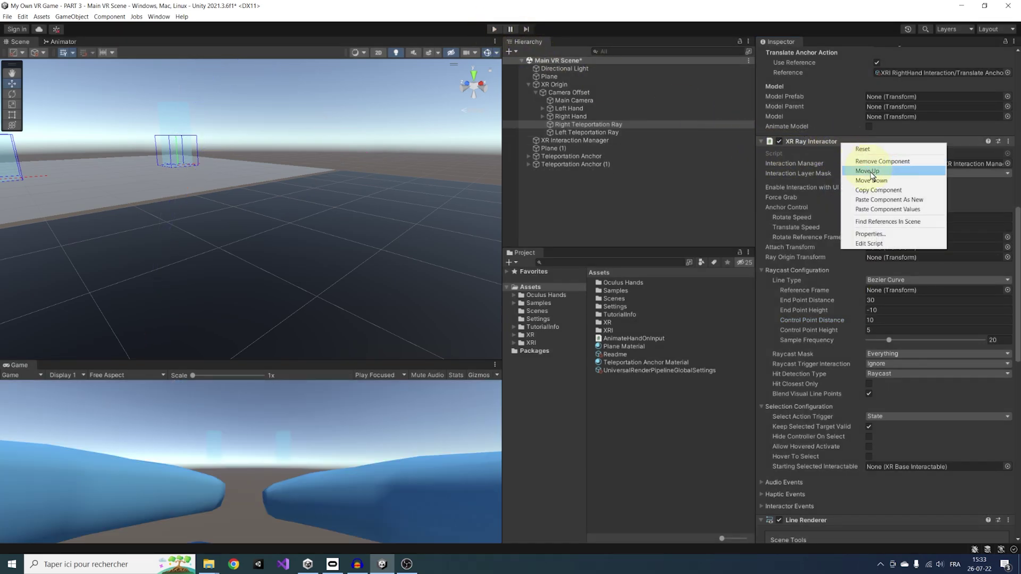
pyautogui.click(888, 209)
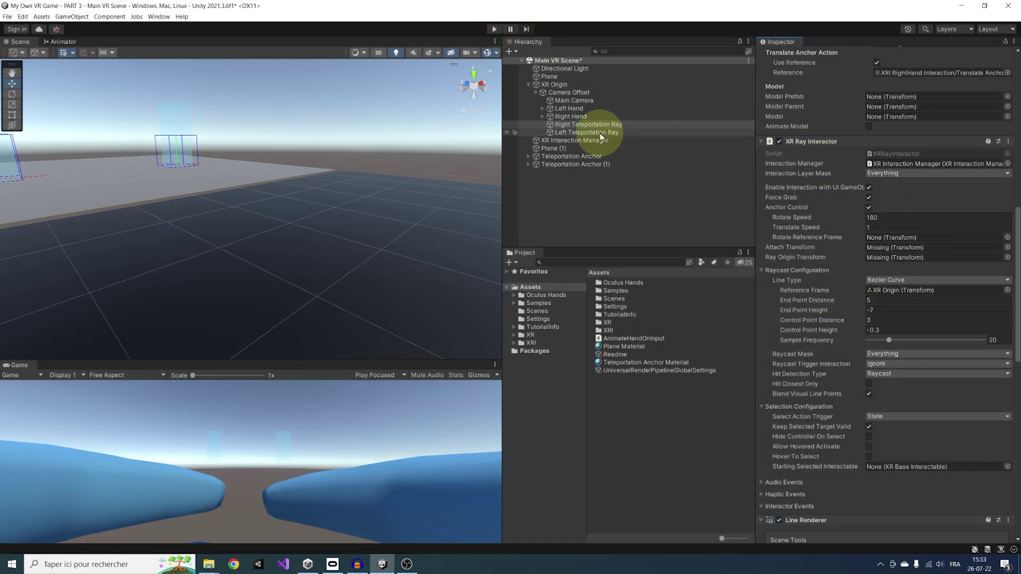
pyautogui.click(600, 132)
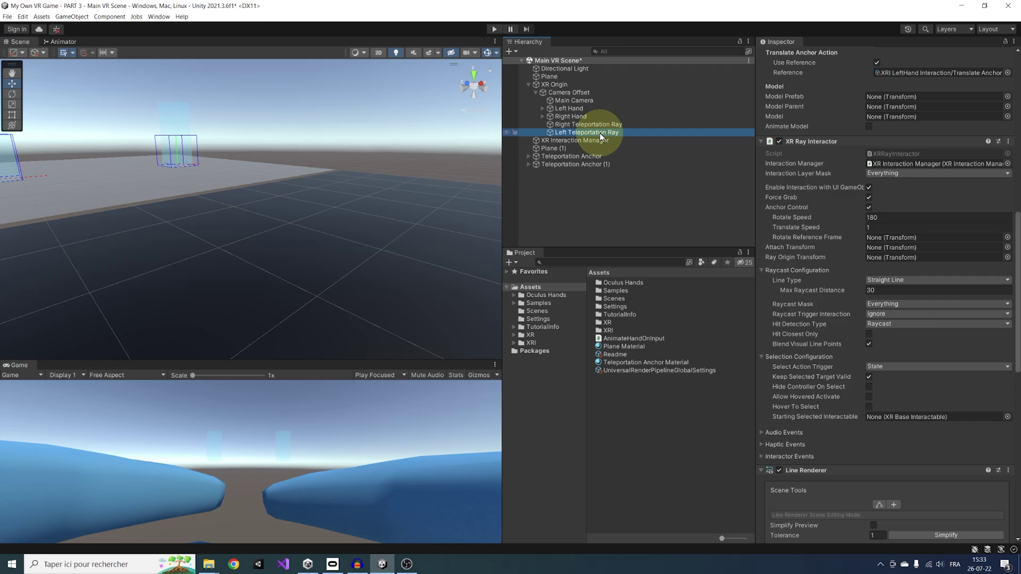
pyautogui.rightClick(805, 145)
pyautogui.click(843, 208)
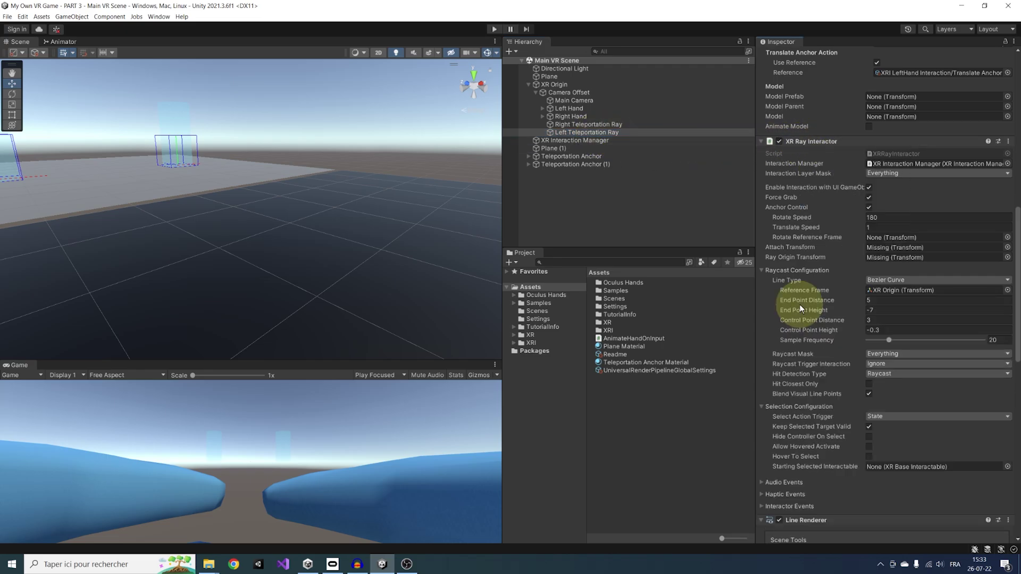
# Step: Add a cylinder named Reticle as a child of Right Teleportation Ray
pyautogui.click(579, 124)
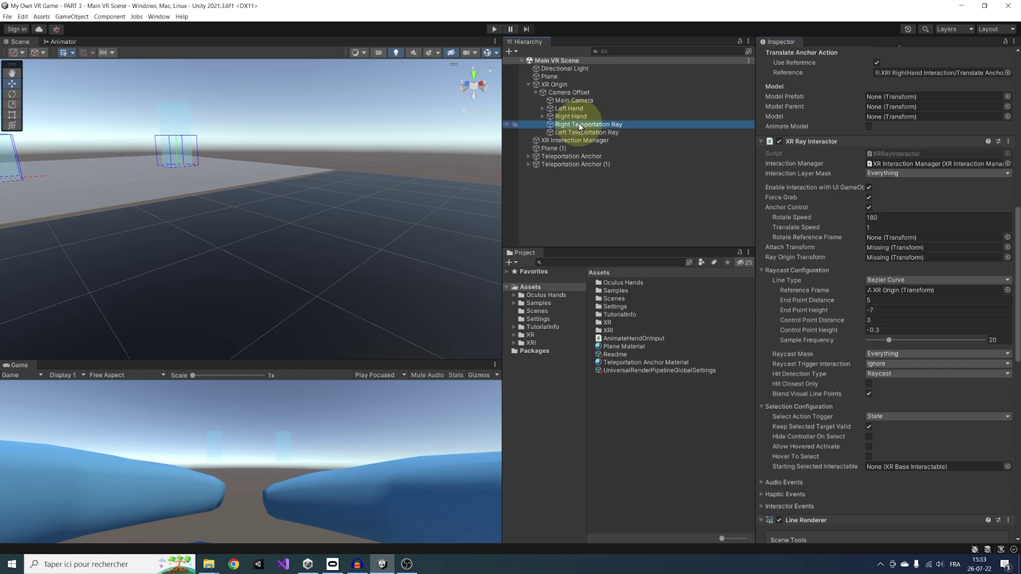
pyautogui.rightClick(578, 124)
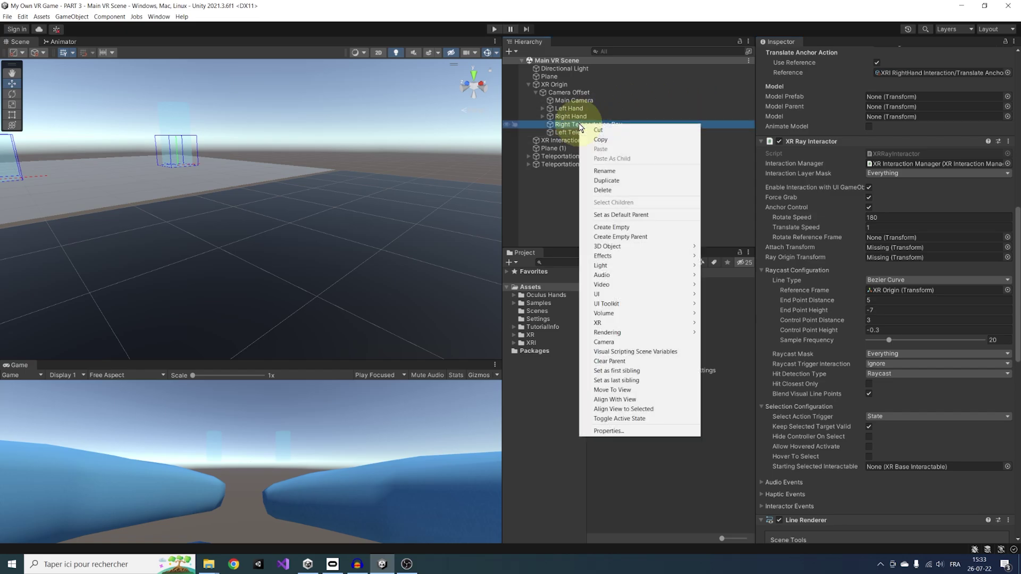
pyautogui.moveTo(665, 247)
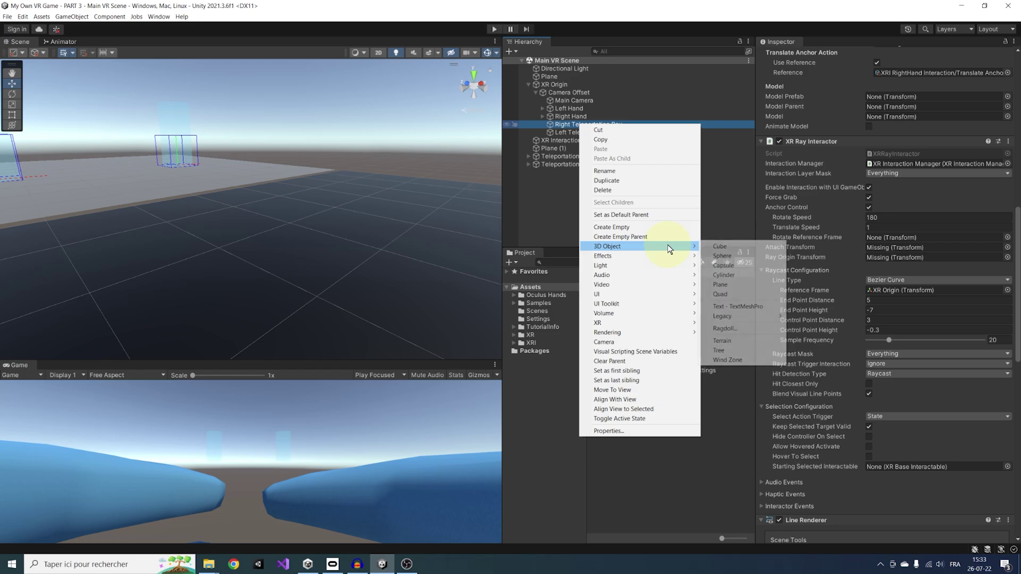
pyautogui.click(753, 276)
pyautogui.write('Reticle')
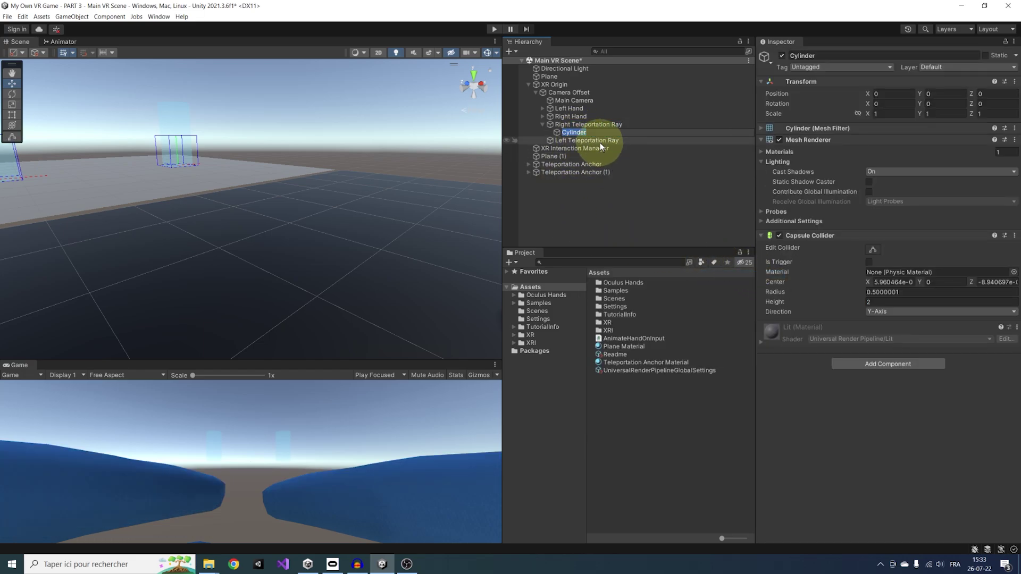
pyautogui.press('Return')
# Step: Scale the Reticle cylinder down and flatten it into a thin disc
pyautogui.doubleClick(590, 133)
pyautogui.press('r')
pyautogui.moveTo(250, 202); pyautogui.dragTo(230, 212)
pyautogui.scroll(3, 230, 213)
pyautogui.moveTo(251, 172); pyautogui.dragTo(251, 202)
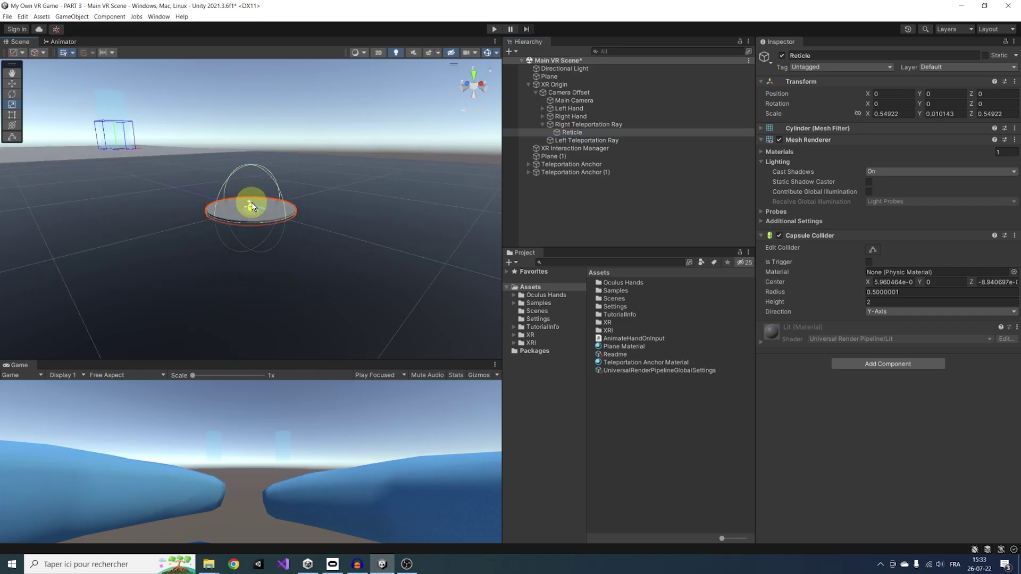
pyautogui.scroll(3, 252, 225)
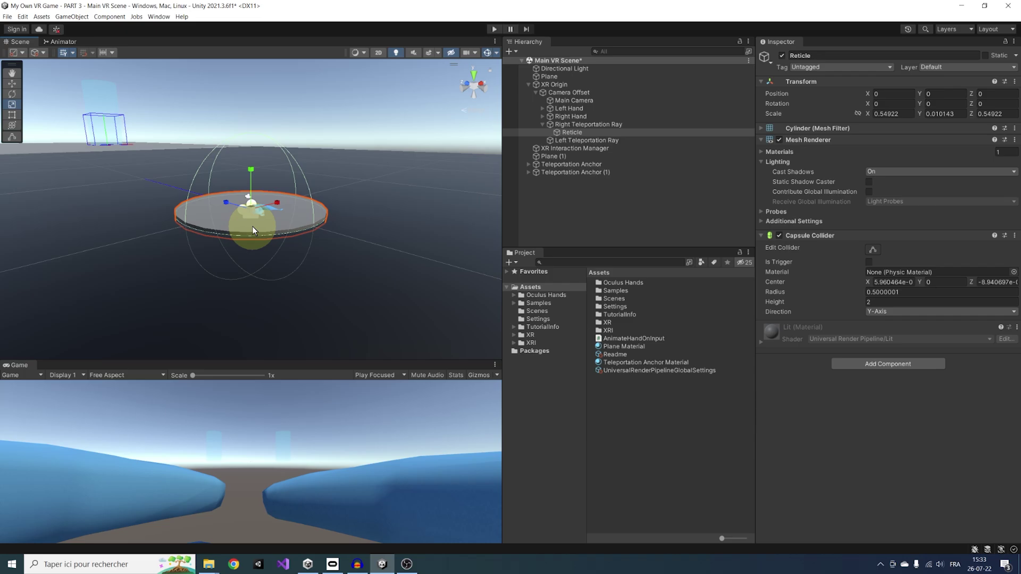
# Step: Remove the disc's Capsule Collider, save the scene, and apply Teleportation Anchor Material
pyautogui.rightClick(815, 237)
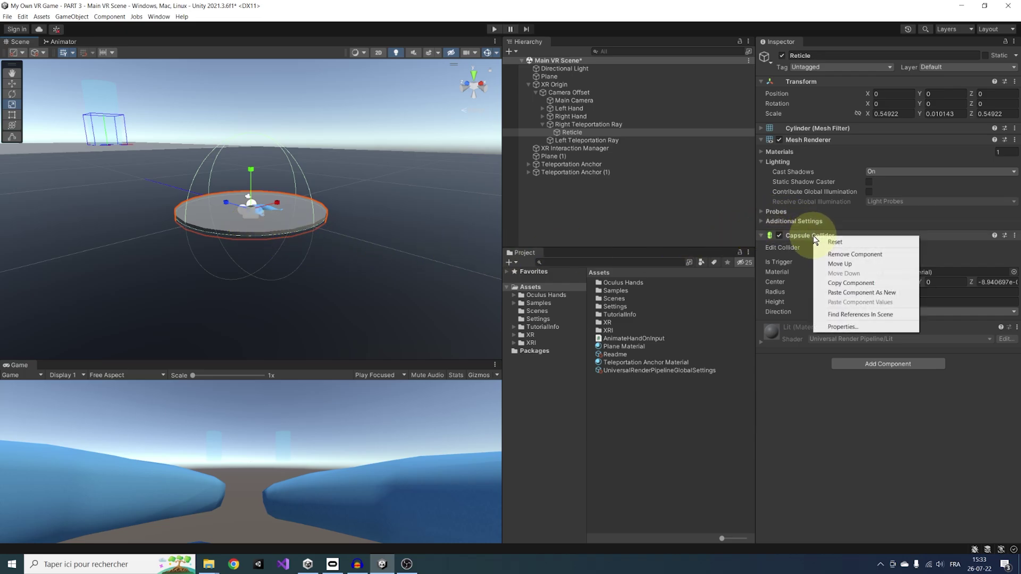
pyautogui.click(838, 254)
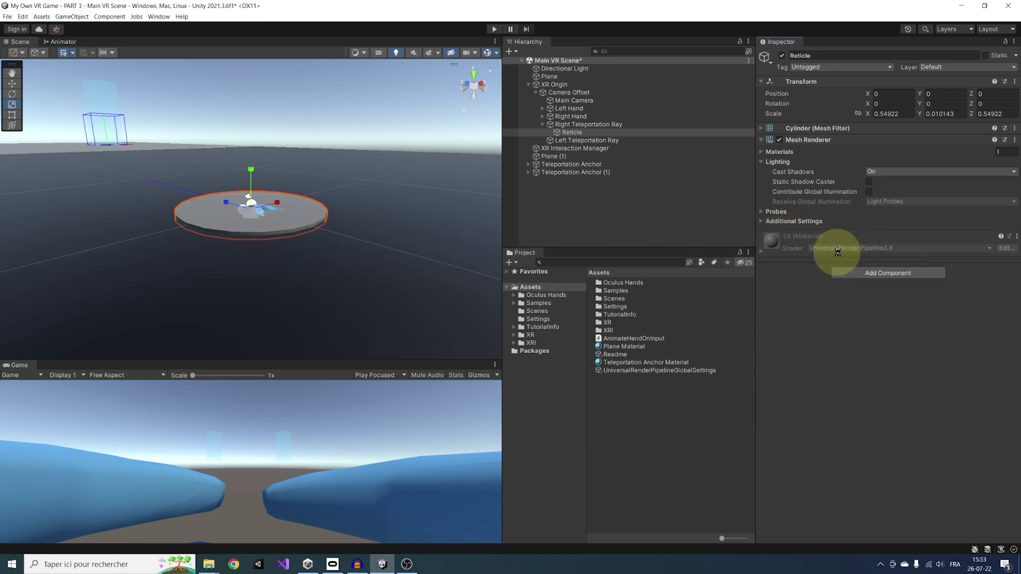
pyautogui.hotkey('ctrl', 's')
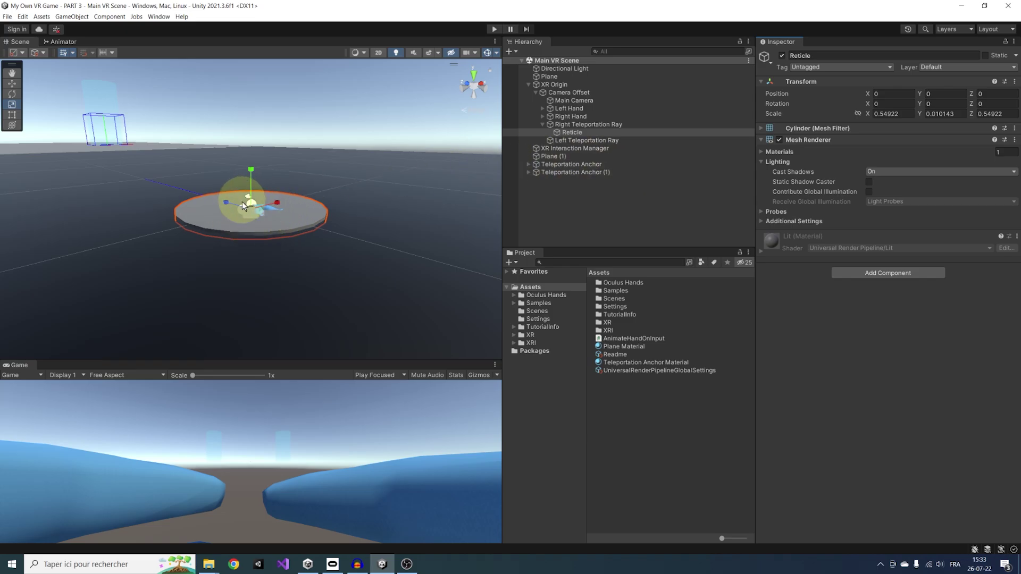
pyautogui.moveTo(617, 362); pyautogui.dragTo(283, 230)
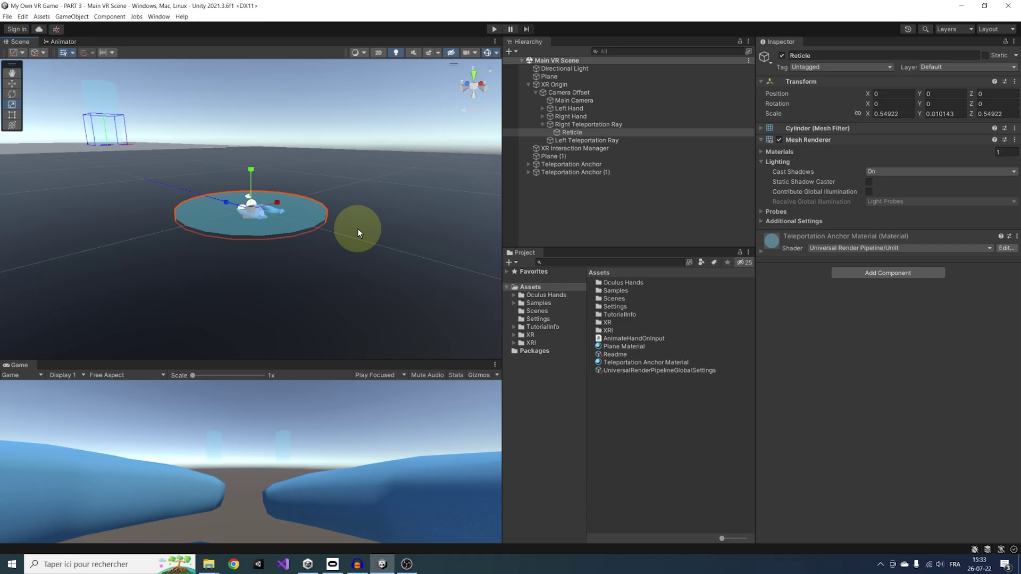
# Step: Assign Reticle to the Right Teleportation Ray's XR Interactor Line Visual Reticle field
pyautogui.click(568, 124)
pyautogui.scroll(-10, 843, 333)
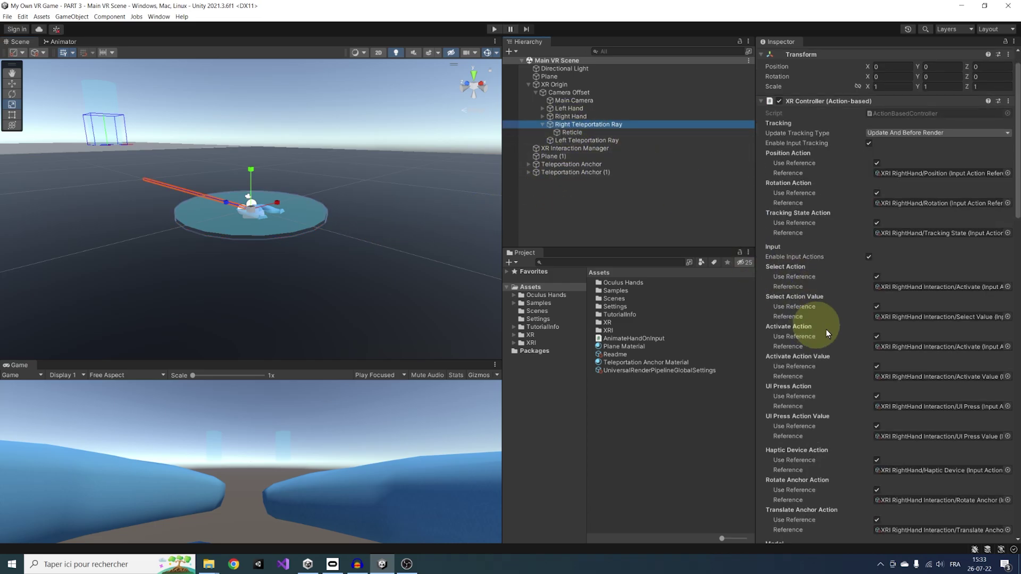
pyautogui.scroll(-10, 846, 337)
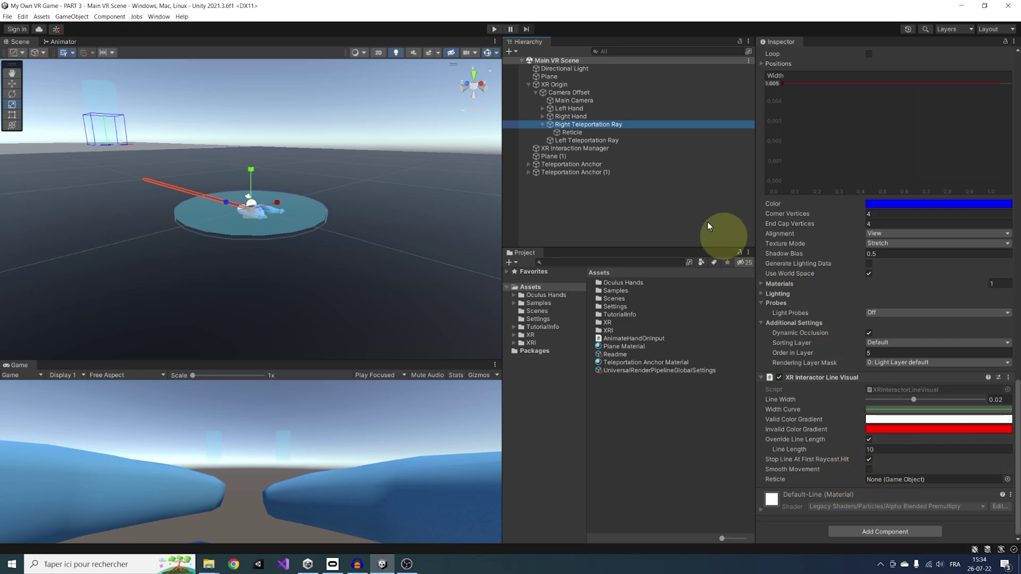
pyautogui.moveTo(572, 132); pyautogui.dragTo(908, 479)
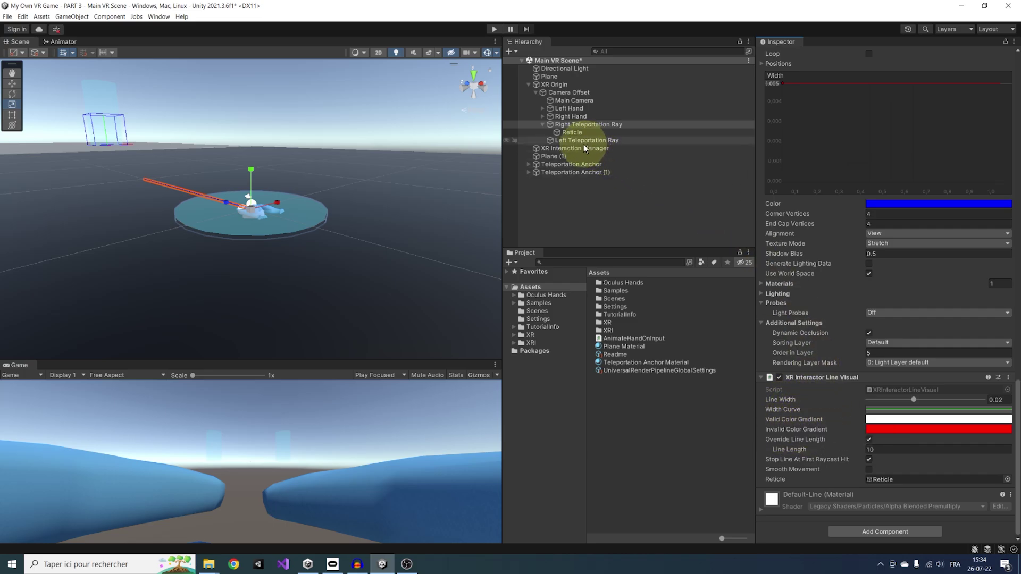
# Step: Duplicate Reticle as Reticle (1) under Left Teleportation Ray and assign it as that ray's reticle
pyautogui.click(570, 133)
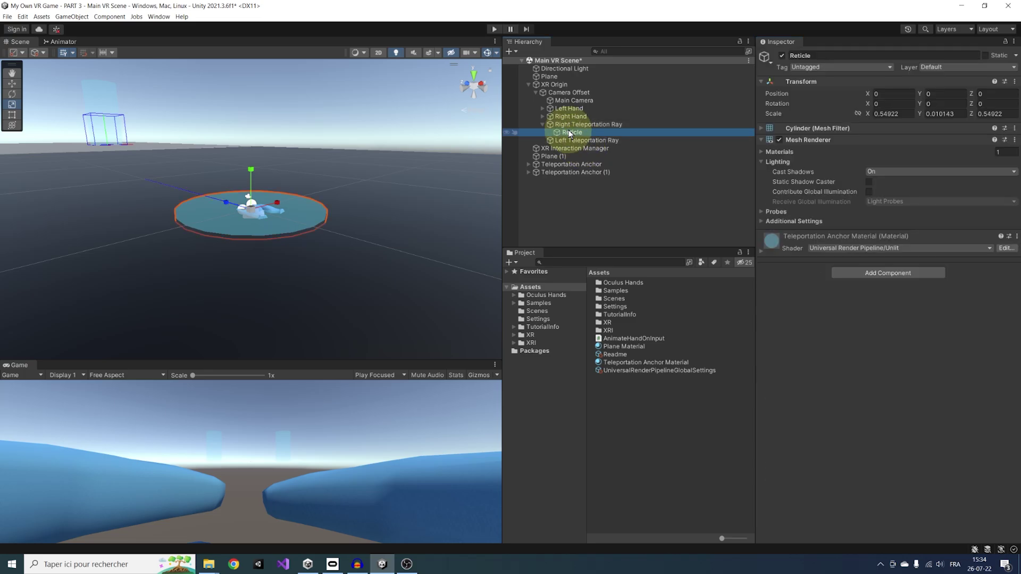
pyautogui.hotkey('ctrl', 'd')
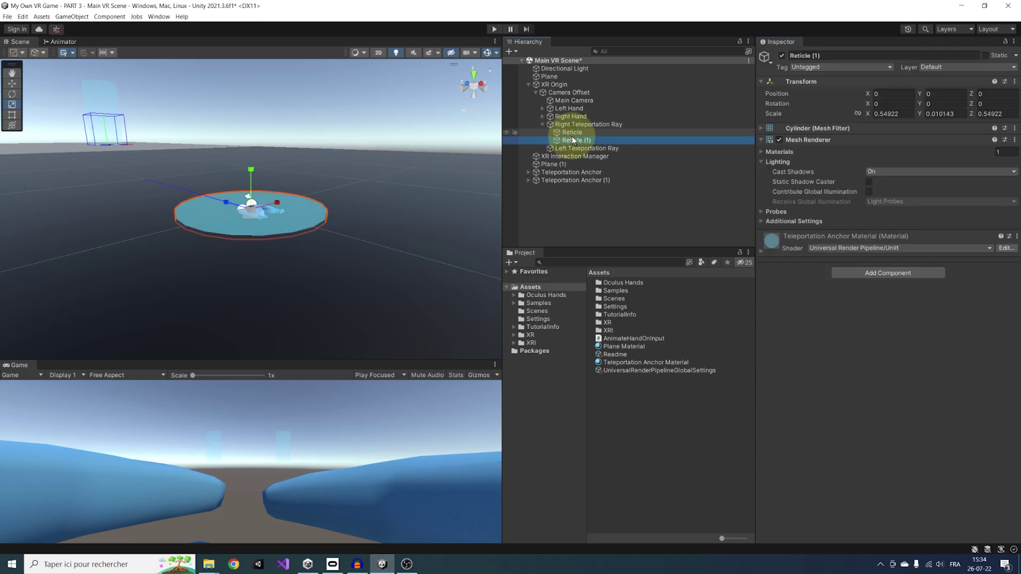
pyautogui.moveTo(572, 142); pyautogui.dragTo(575, 152)
pyautogui.click(572, 140)
pyautogui.scroll(-5, 853, 374)
pyautogui.scroll(-15, 833, 423)
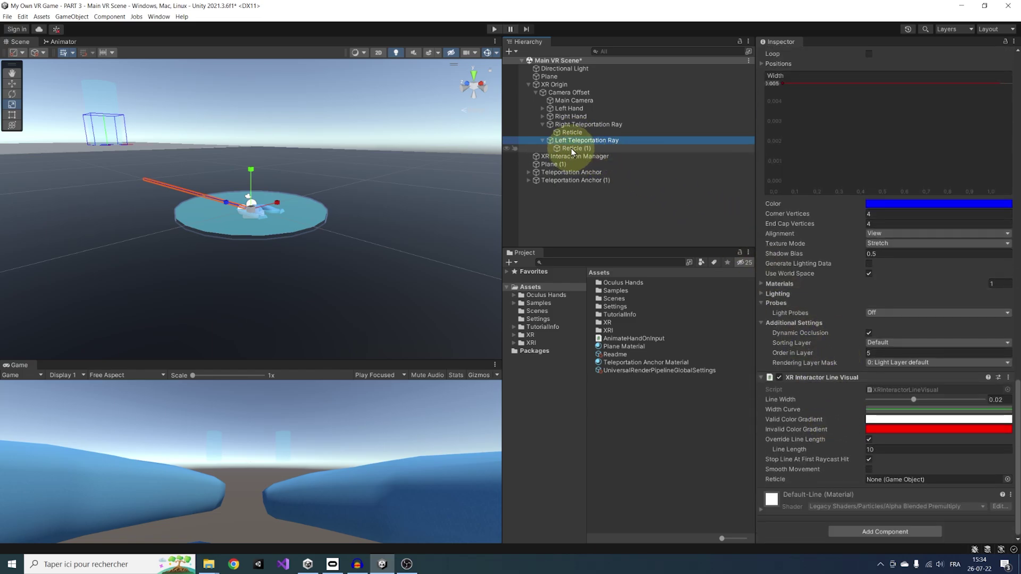
pyautogui.moveTo(582, 149); pyautogui.dragTo(889, 482)
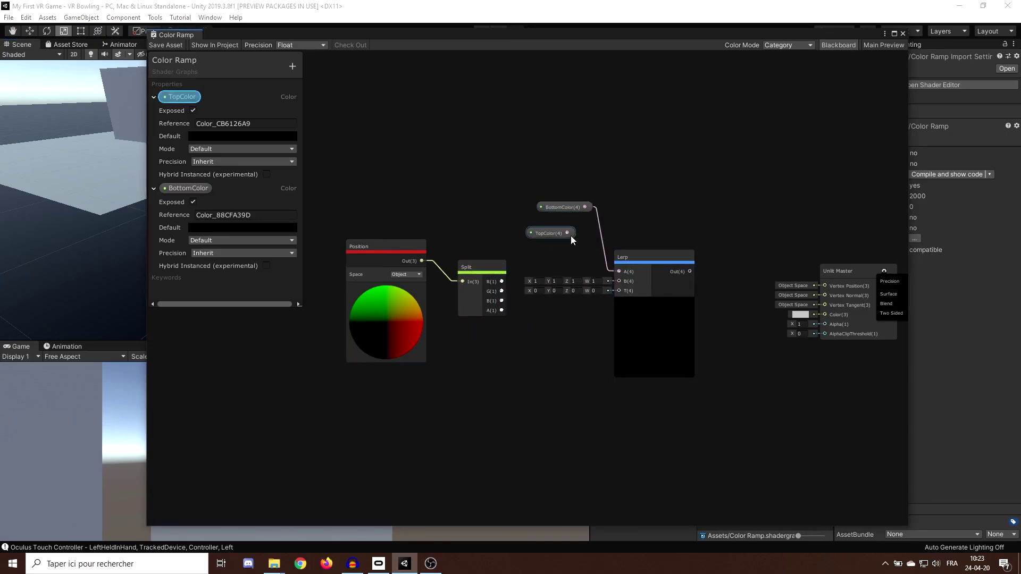
# Step: Connect TopColor into the Lerp node and the Lerp output to the shader output
pyautogui.moveTo(567, 233); pyautogui.dragTo(619, 281)
pyautogui.moveTo(689, 271); pyautogui.dragTo(825, 314)
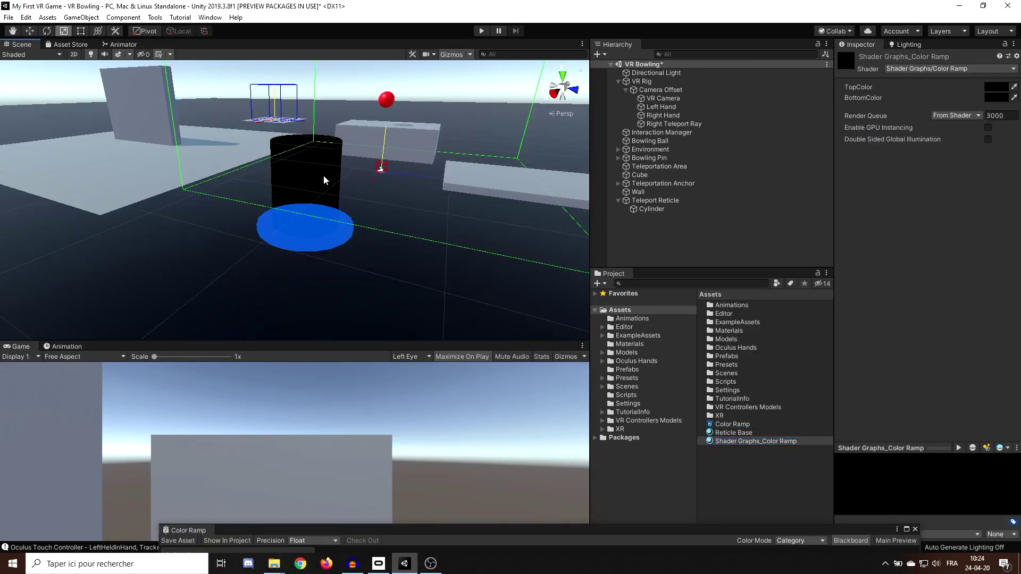